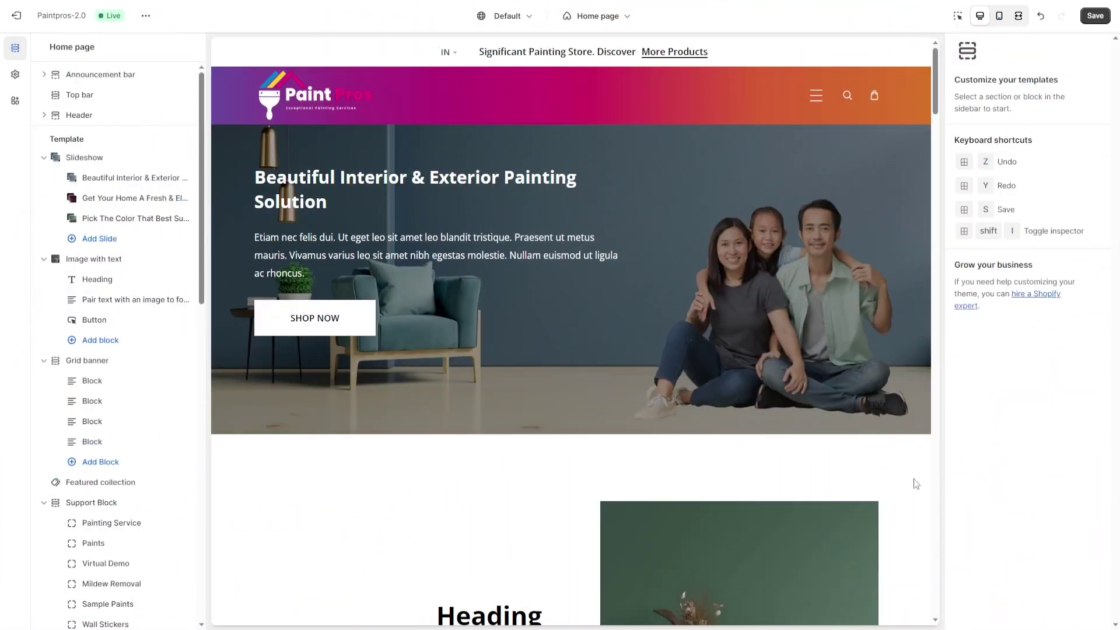
{"action": "scroll", "coordinate": [141, 413], "scroll_direction": "down", "scroll_amount": 3}
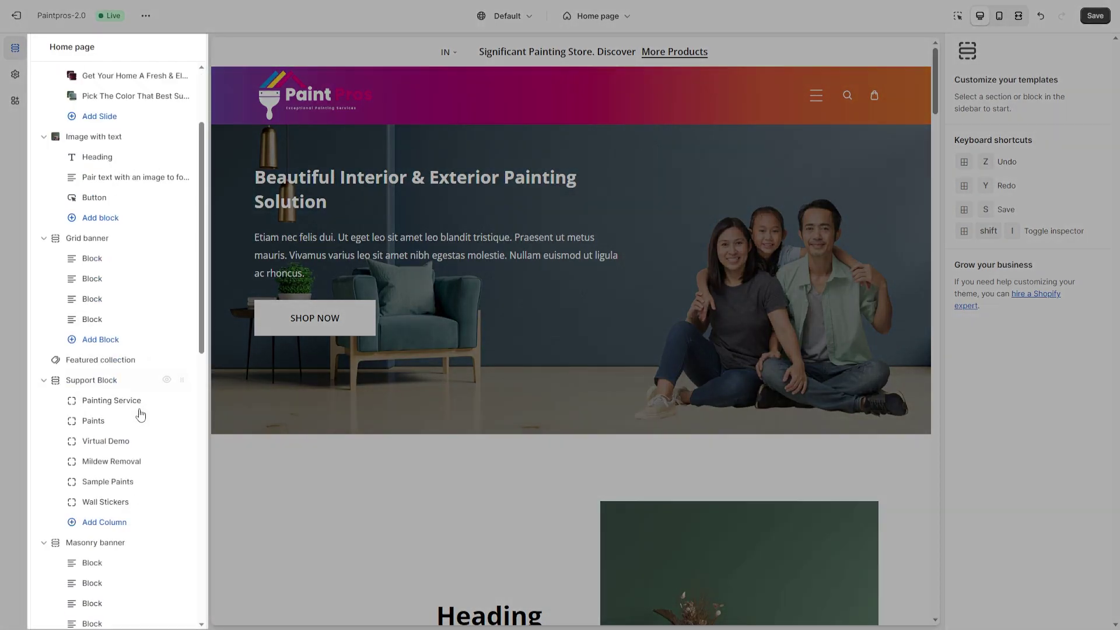
{"action": "scroll", "coordinate": [143, 412], "scroll_direction": "down", "scroll_amount": 10}
{"action": "scroll", "coordinate": [140, 414], "scroll_direction": "down", "scroll_amount": 4}
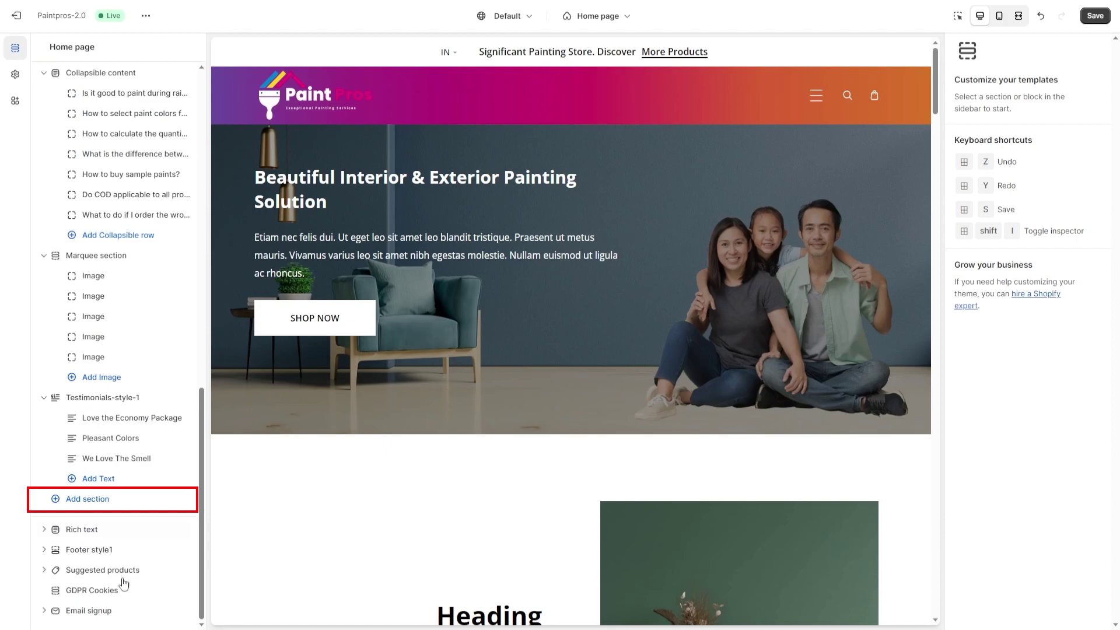
Add an Image banner section, found by searching 'image banner', after the testimonials.
{"action": "left_click", "coordinate": [98, 501]}
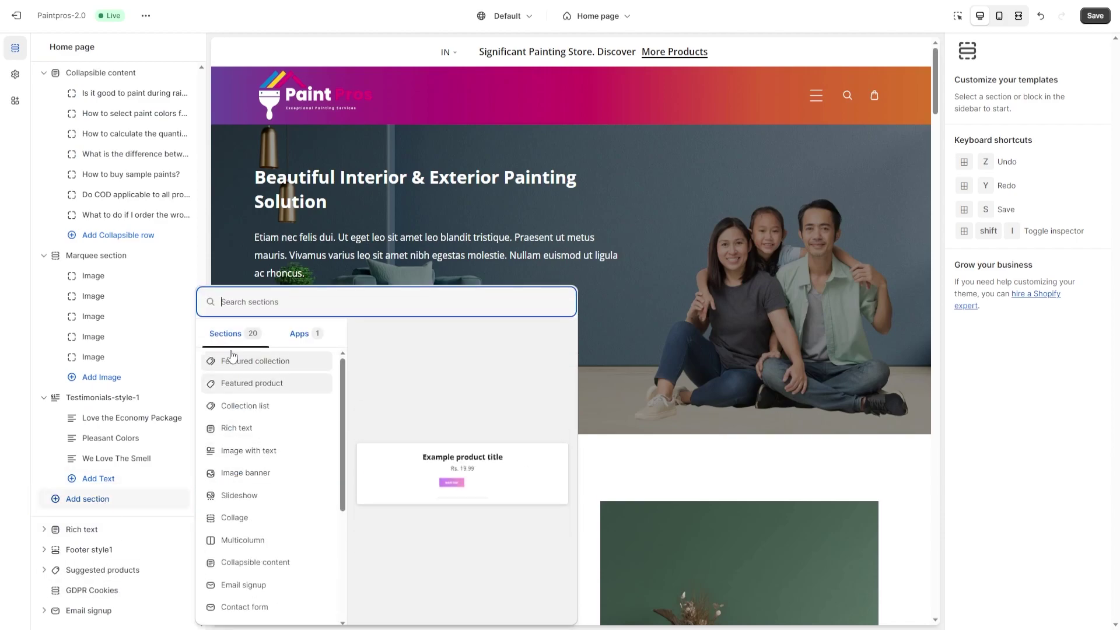
{"action": "type", "text": "limage banne"}
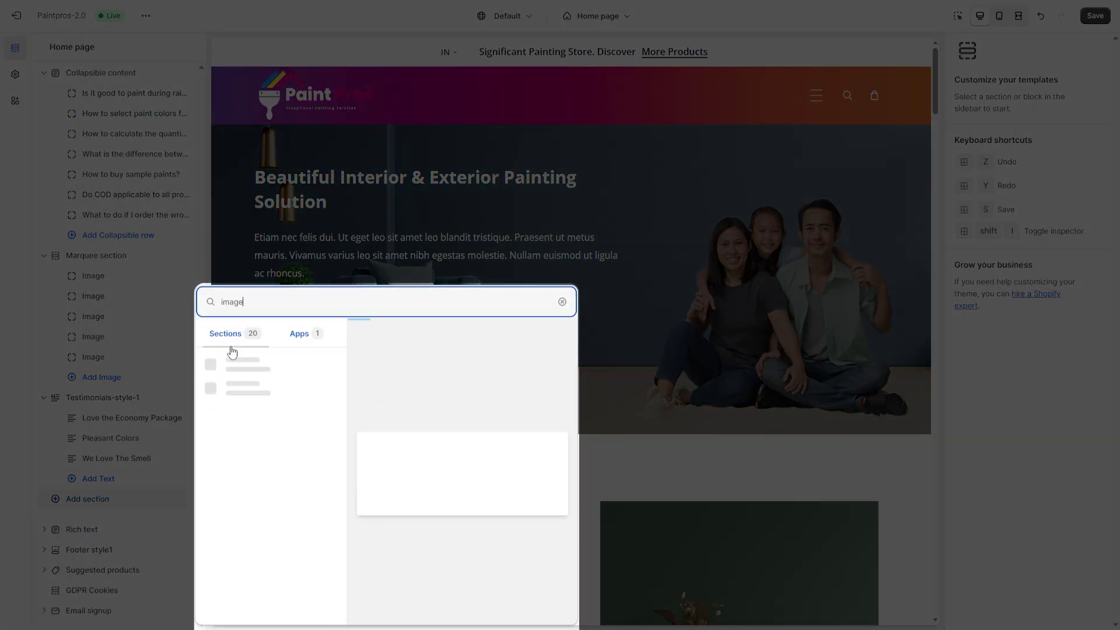
{"action": "type", "text": "r"}
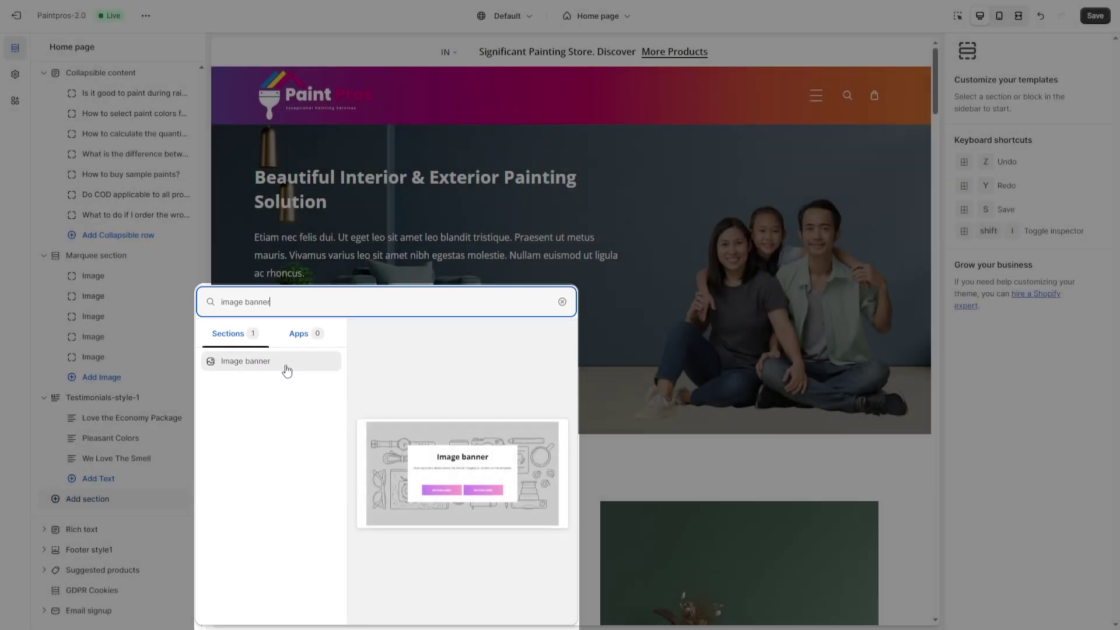
{"action": "left_click", "coordinate": [285, 371]}
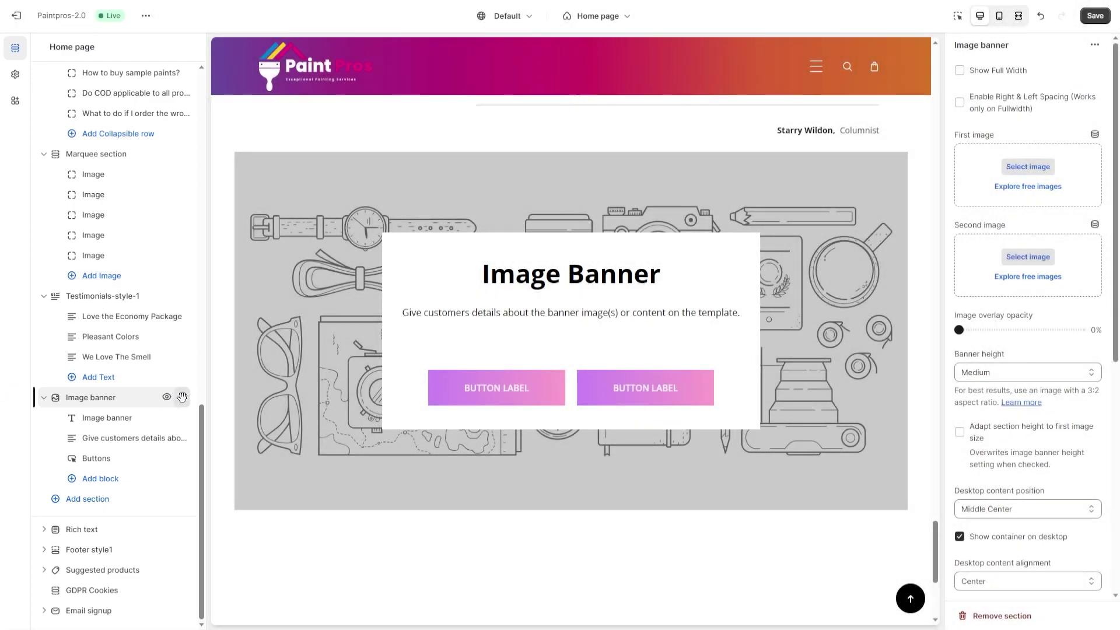
Drag the Image banner section up to sit just below the Slideshow.
{"action": "mouse_move", "coordinate": [183, 397]}
{"action": "left_mouse_down"}
{"action": "mouse_move", "coordinate": [167, 160]}
{"action": "mouse_move", "coordinate": [161, 192]}
{"action": "mouse_move", "coordinate": [188, 270]}
{"action": "left_mouse_up"}
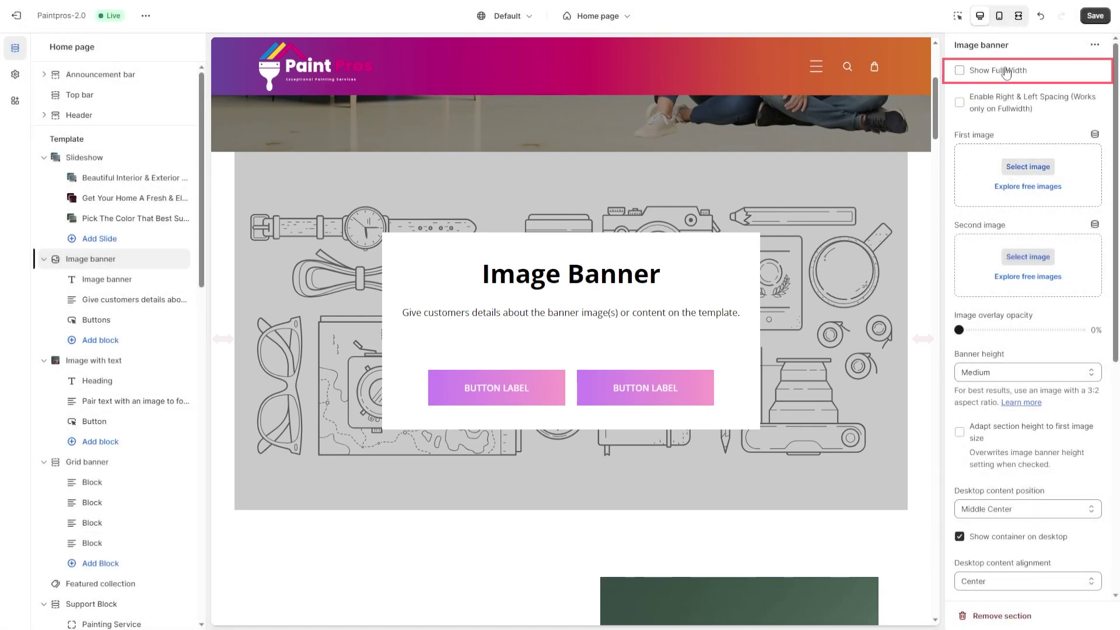
Enable Show Full Width and leave Right & Left Spacing switched off.
{"action": "left_click", "coordinate": [960, 71]}
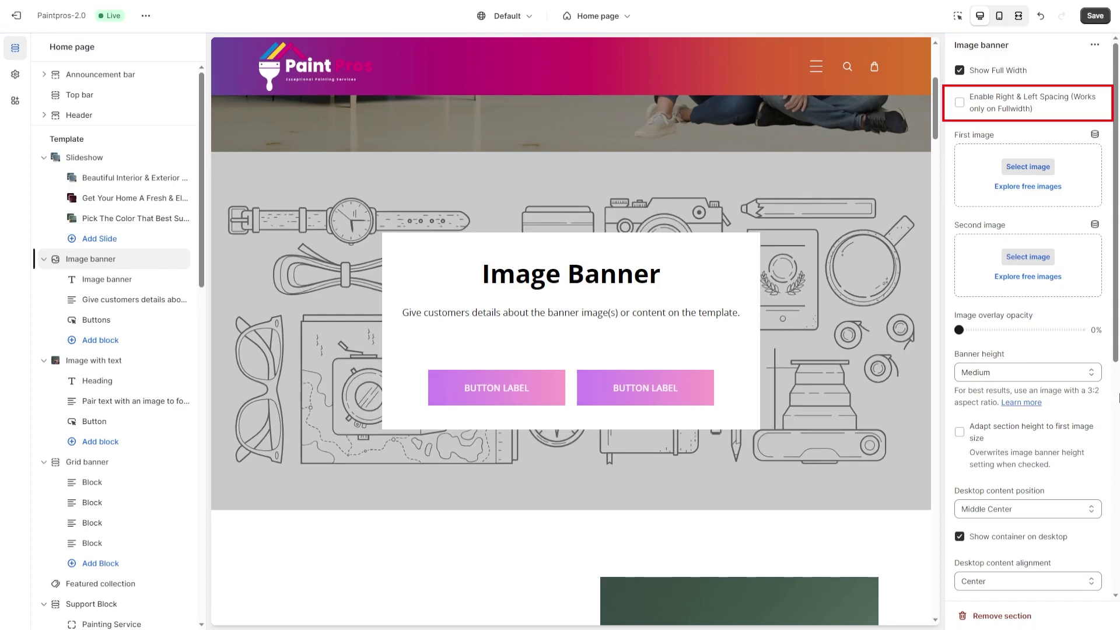
{"action": "left_click", "coordinate": [960, 104]}
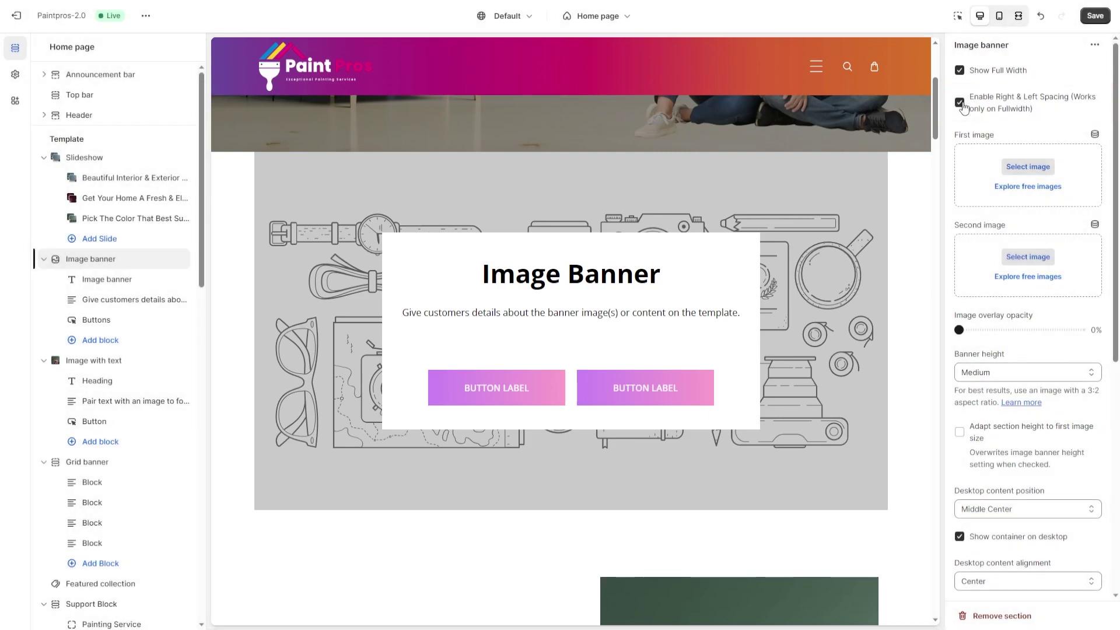
{"action": "left_click", "coordinate": [960, 103]}
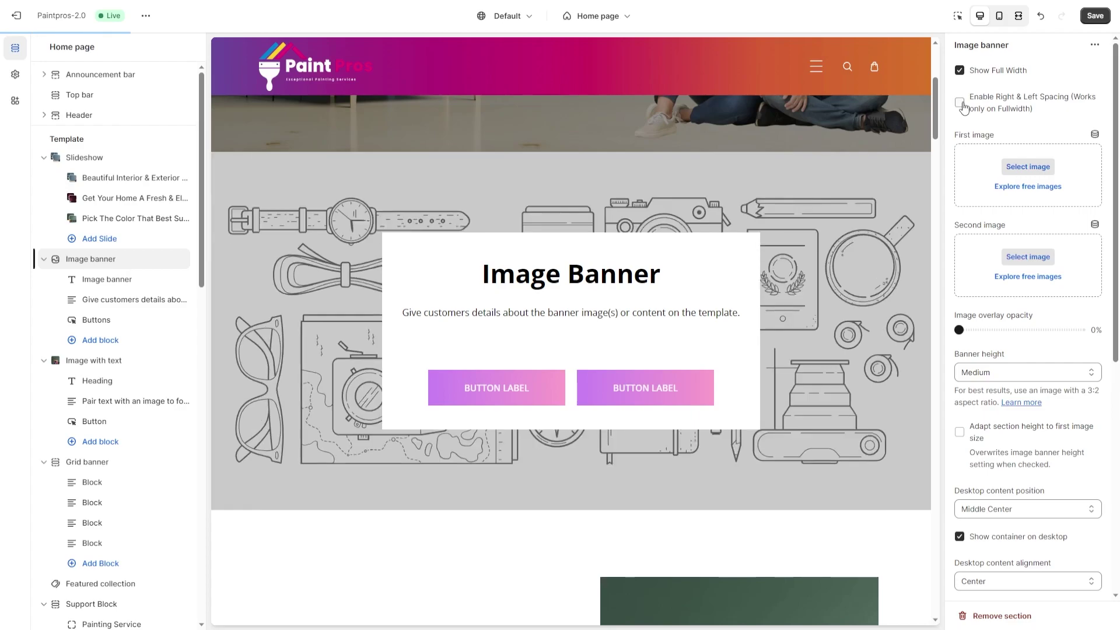
Set the first image to the library's pop-art portrait AdobeStock_612816898.
{"action": "left_click", "coordinate": [1028, 168]}
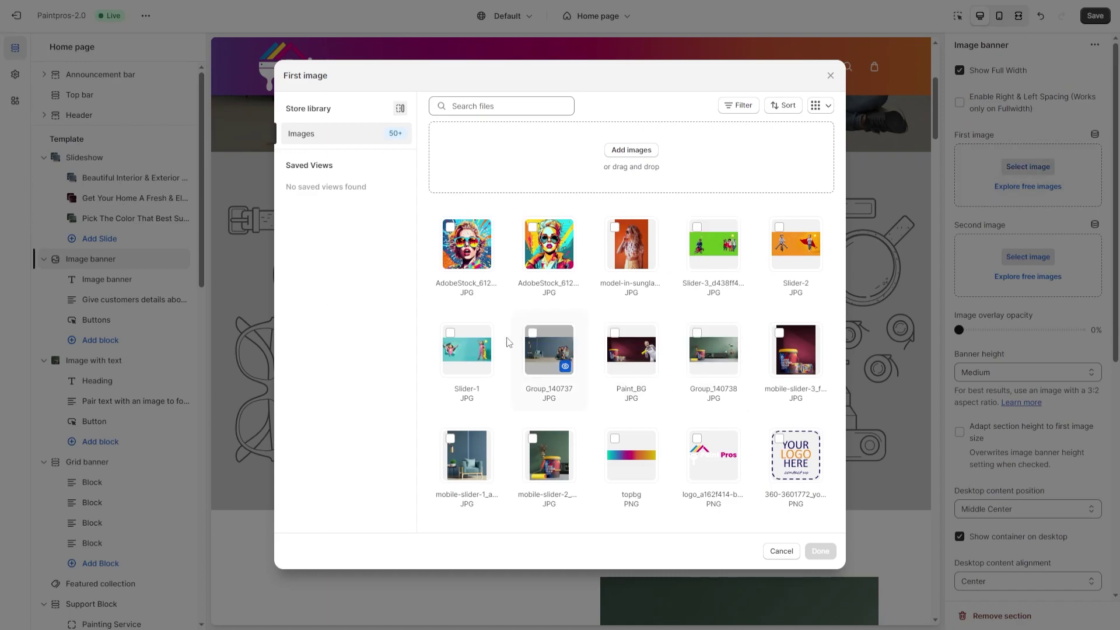
{"action": "scroll", "coordinate": [655, 170], "scroll_direction": "up", "scroll_amount": 1}
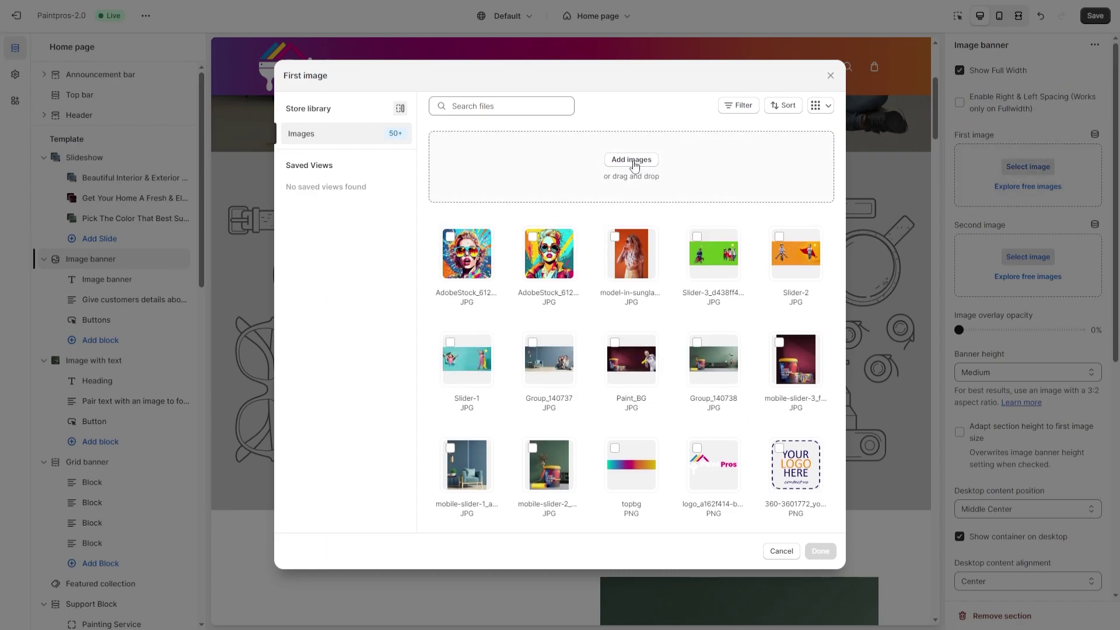
{"action": "left_click", "coordinate": [633, 160]}
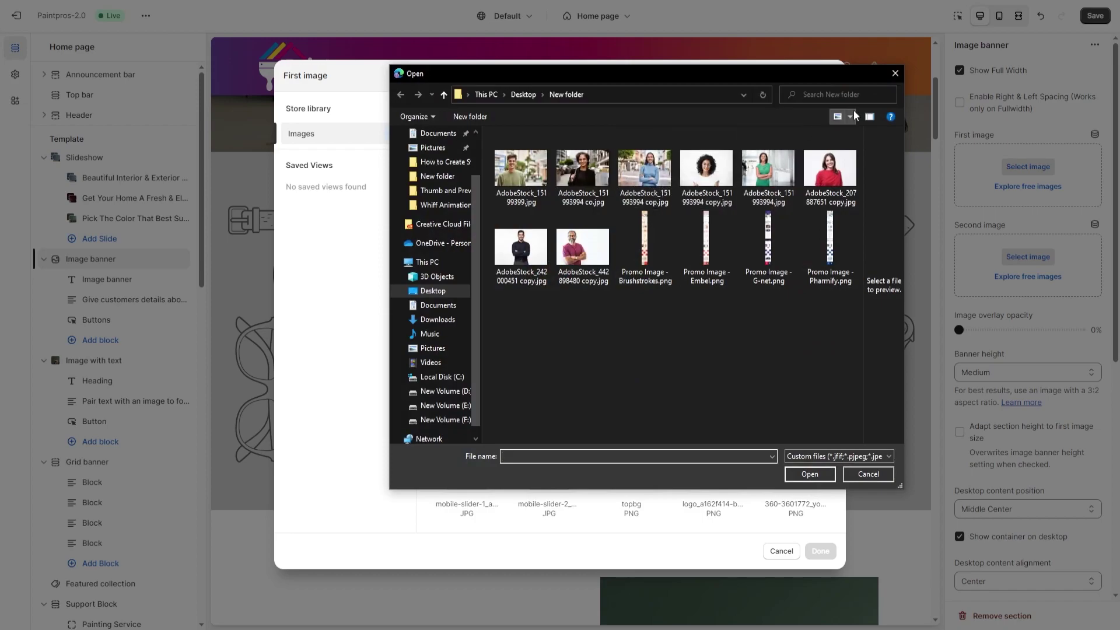
{"action": "left_click", "coordinate": [896, 73]}
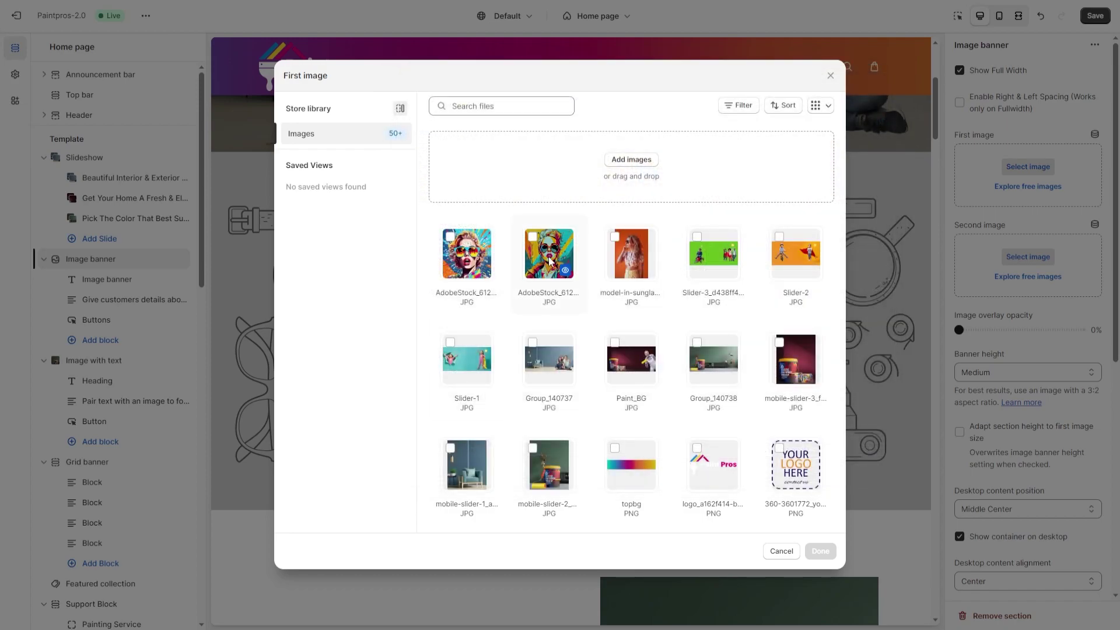
{"action": "left_click", "coordinate": [533, 248]}
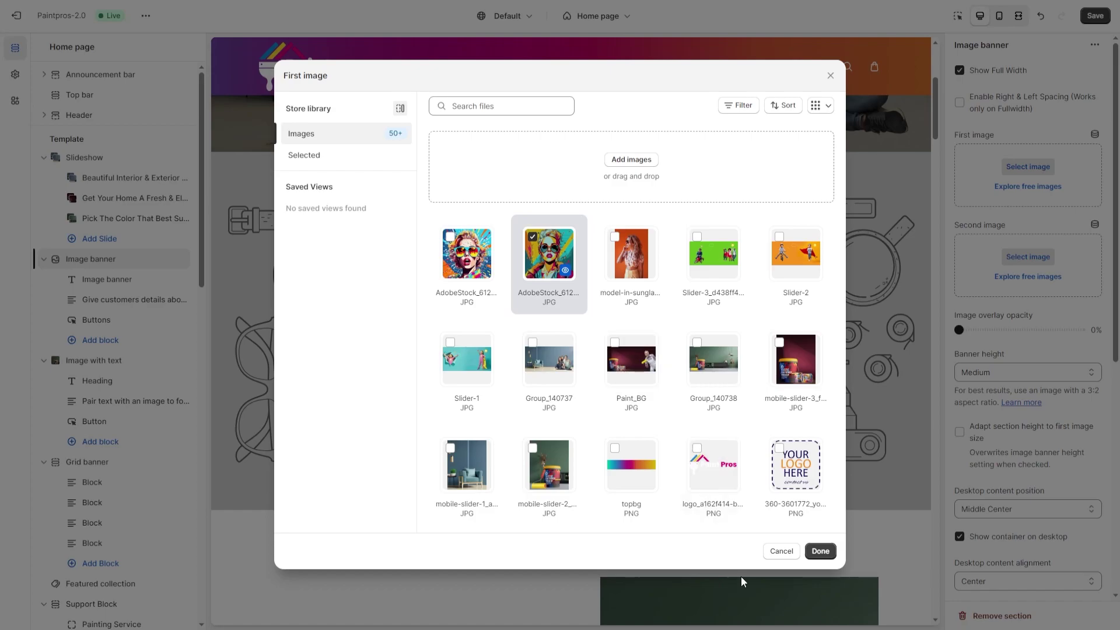
{"action": "left_click", "coordinate": [820, 551]}
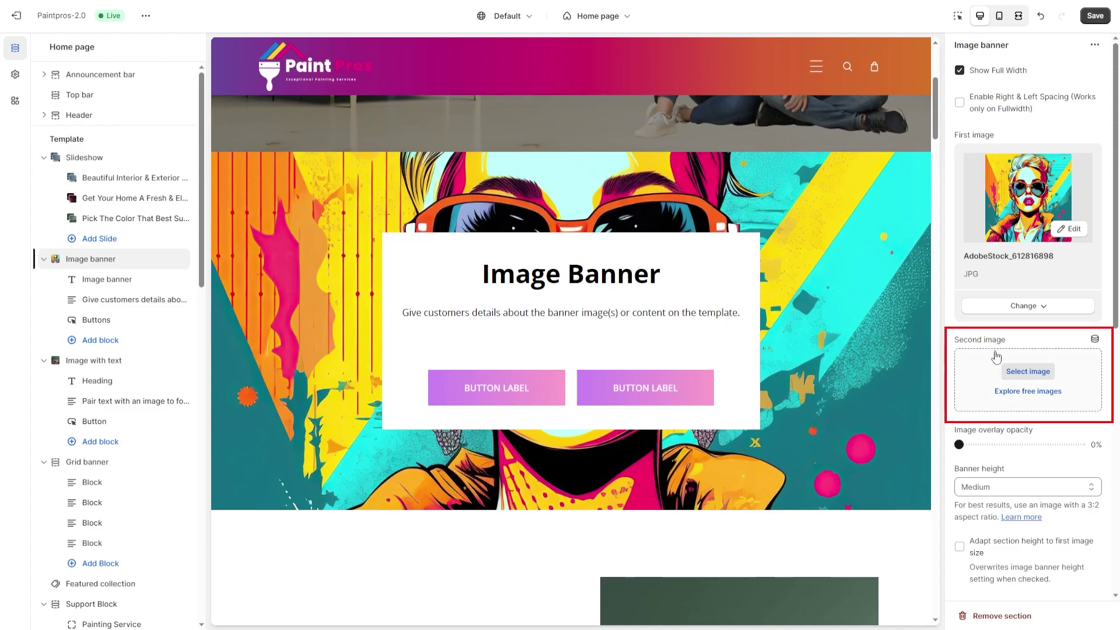
Set the second image to the library's pop-art portrait AdobeStock_612816096.
{"action": "left_click", "coordinate": [1016, 371]}
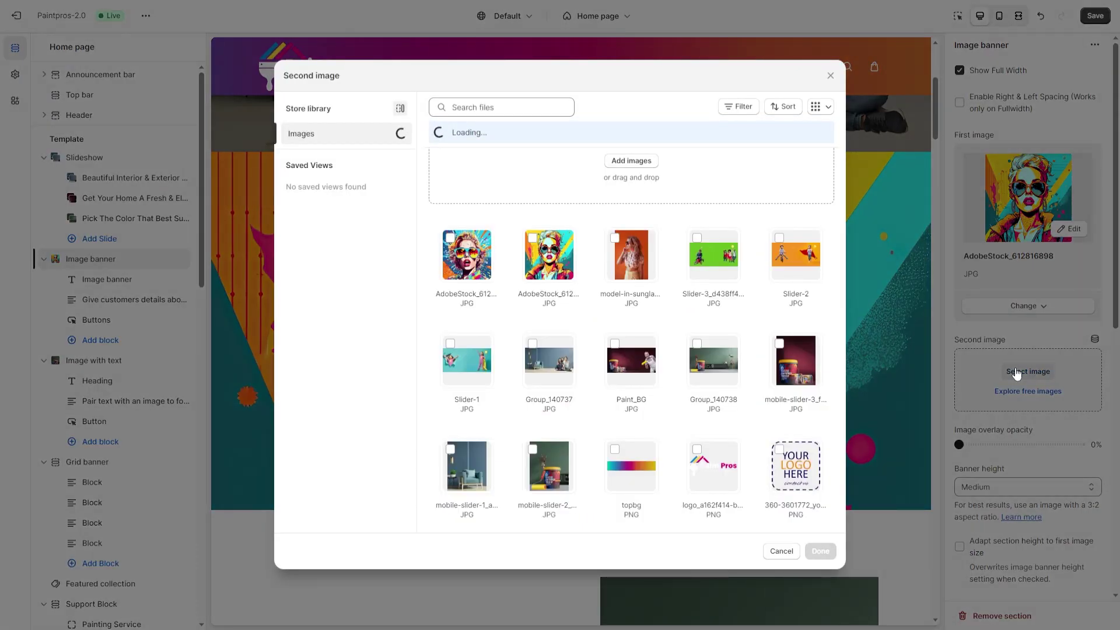
{"action": "left_click", "coordinate": [453, 245]}
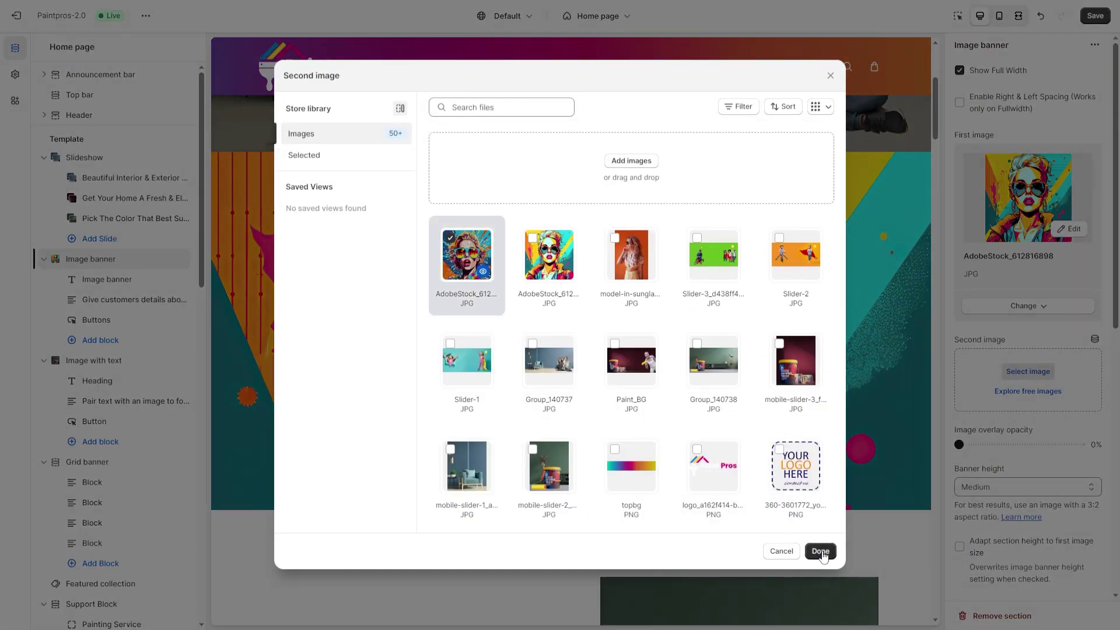
{"action": "left_click", "coordinate": [820, 552]}
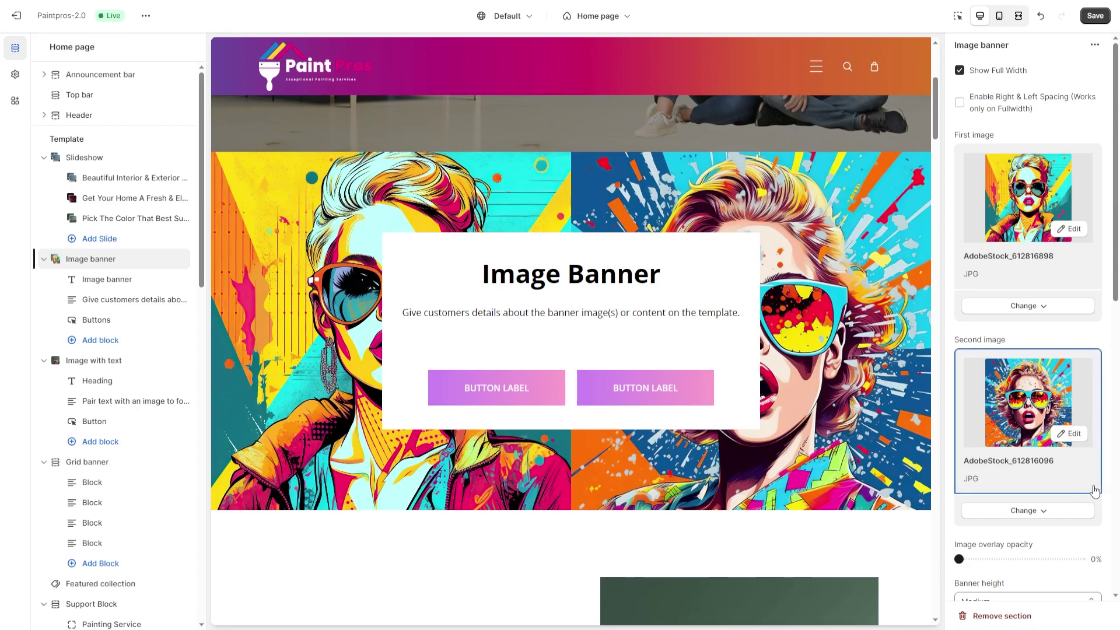
{"action": "scroll", "coordinate": [1094, 486], "scroll_direction": "down", "scroll_amount": 3}
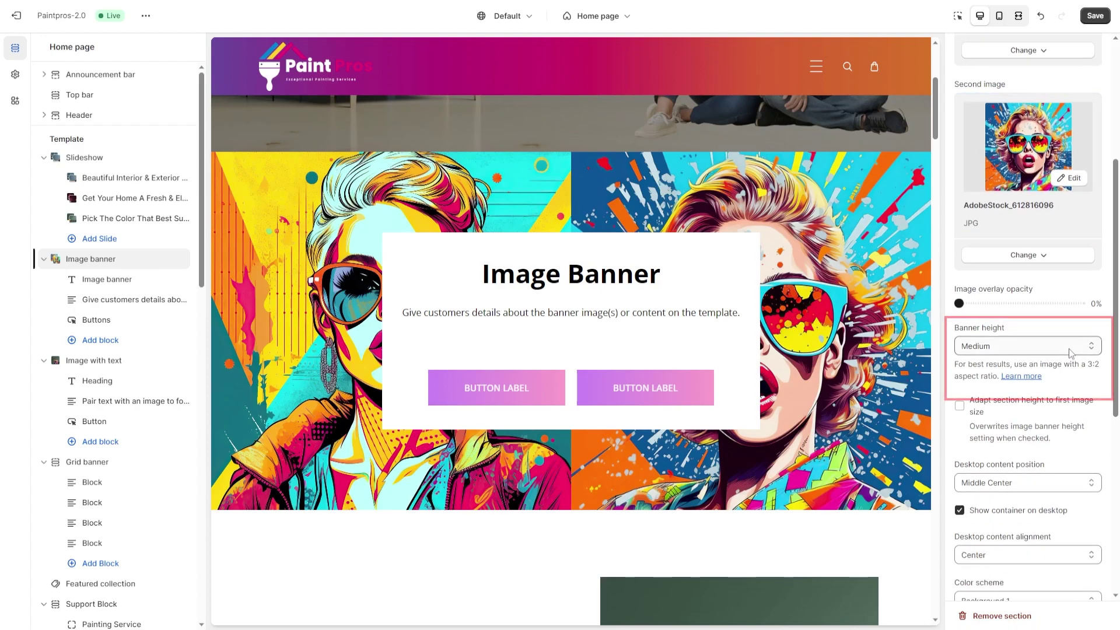
Keep Banner height at Medium and enable Adapt section height to first image size.
{"action": "left_click", "coordinate": [1070, 348]}
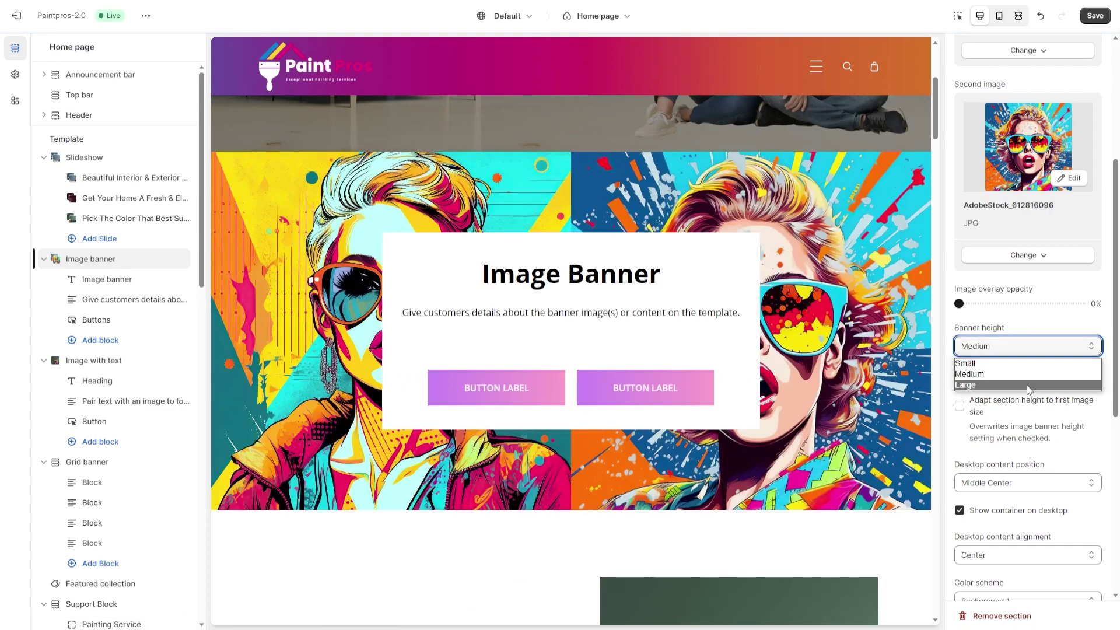
{"action": "left_click", "coordinate": [1029, 385]}
{"action": "left_click", "coordinate": [1029, 346]}
{"action": "left_click", "coordinate": [972, 374]}
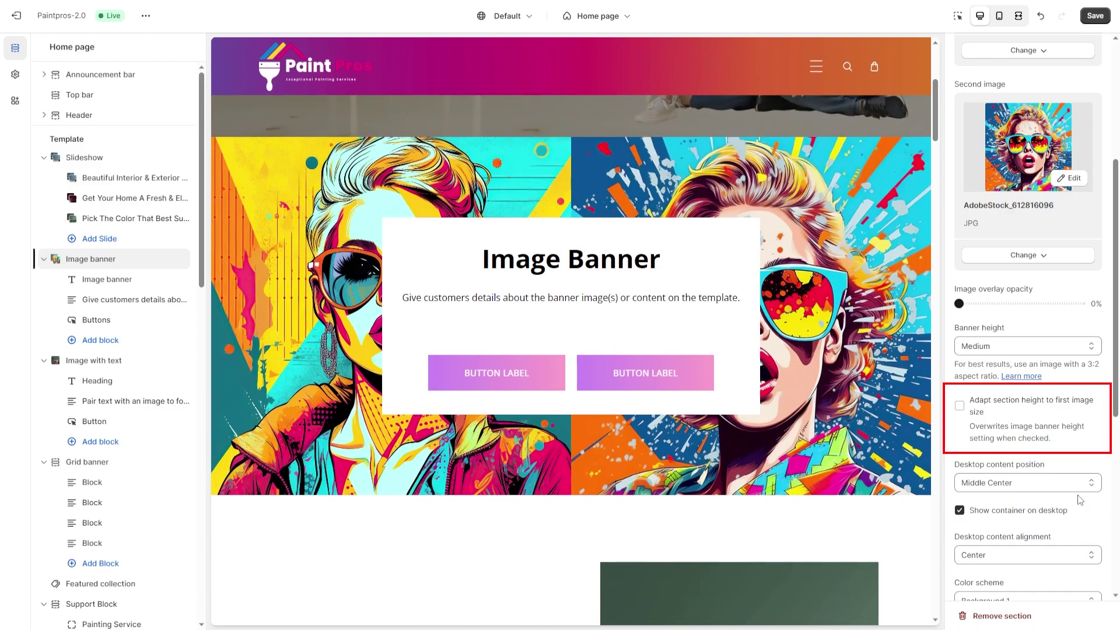
{"action": "left_click", "coordinate": [962, 407]}
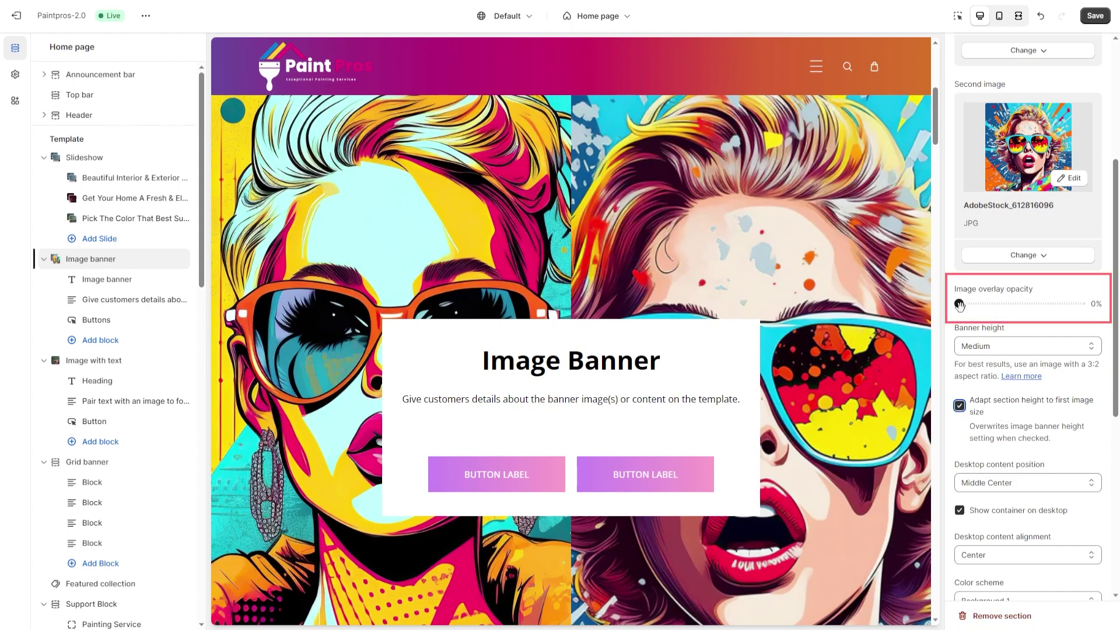
Adjust the Image overlay opacity slider, settling on 40%.
{"action": "mouse_move", "coordinate": [959, 304]}
{"action": "left_mouse_down"}
{"action": "mouse_move", "coordinate": [1055, 304]}
{"action": "mouse_move", "coordinate": [1042, 304]}
{"action": "left_mouse_up"}
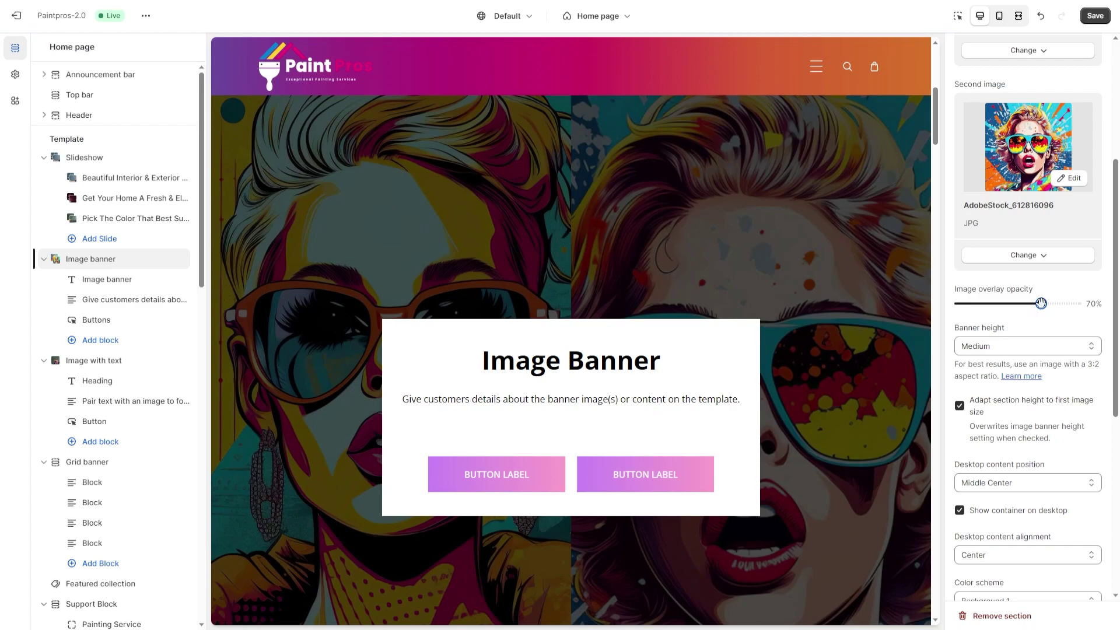
{"action": "left_click_drag", "start_coordinate": [1042, 303], "coordinate": [959, 304]}
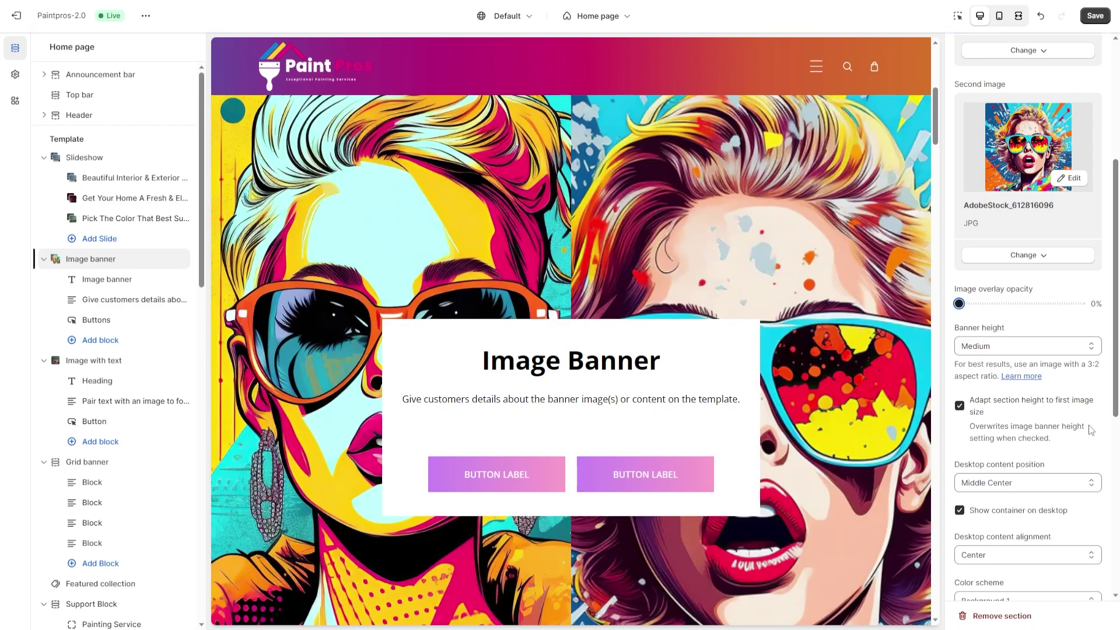
{"action": "scroll", "coordinate": [1025, 385], "scroll_direction": "down", "scroll_amount": 2}
{"action": "left_click", "coordinate": [961, 235]}
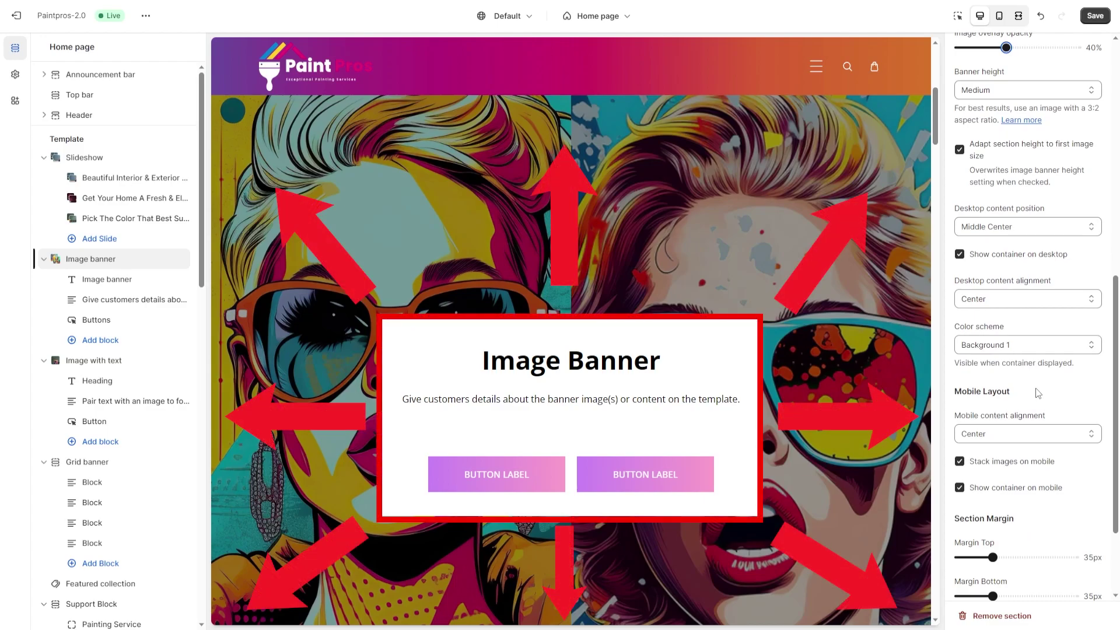
{"action": "left_click", "coordinate": [1018, 228]}
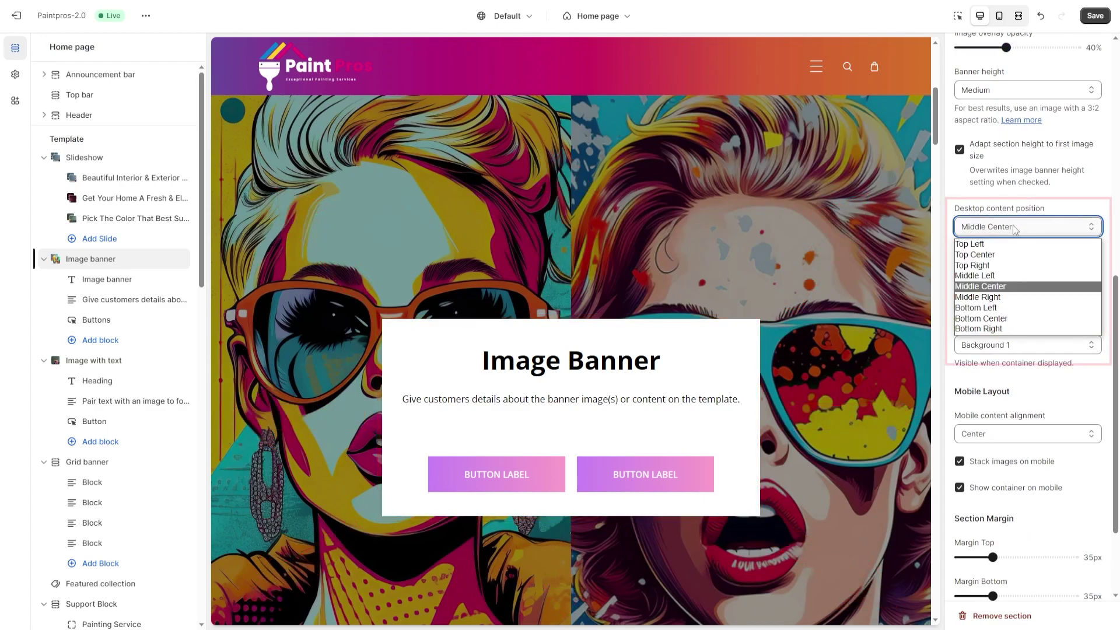
{"action": "left_click", "coordinate": [971, 244]}
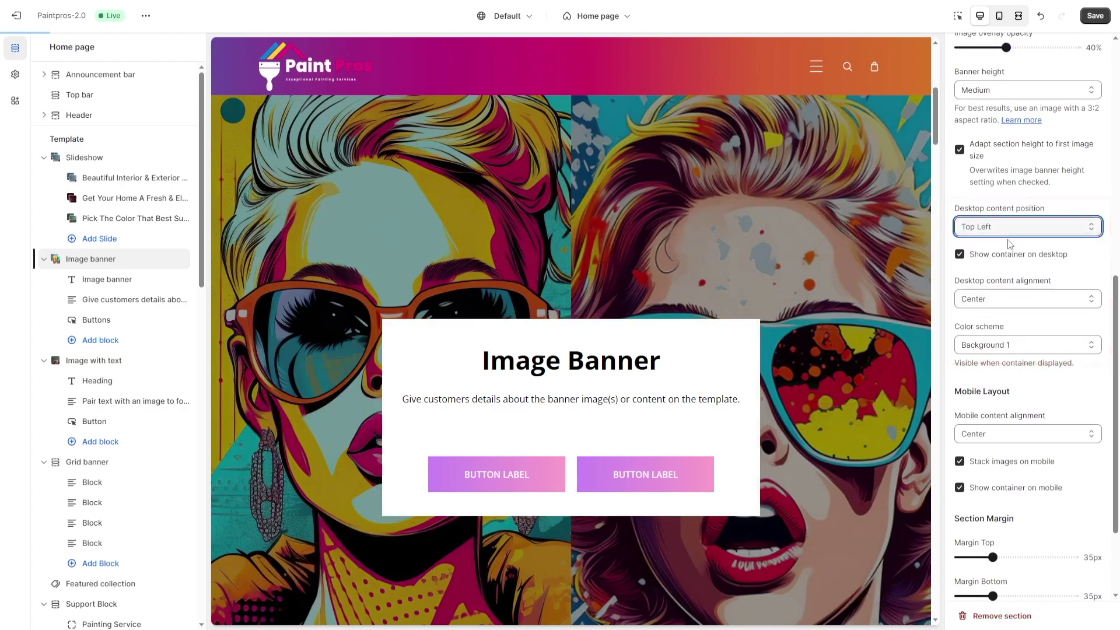
{"action": "left_click", "coordinate": [1020, 226]}
{"action": "left_click", "coordinate": [979, 329]}
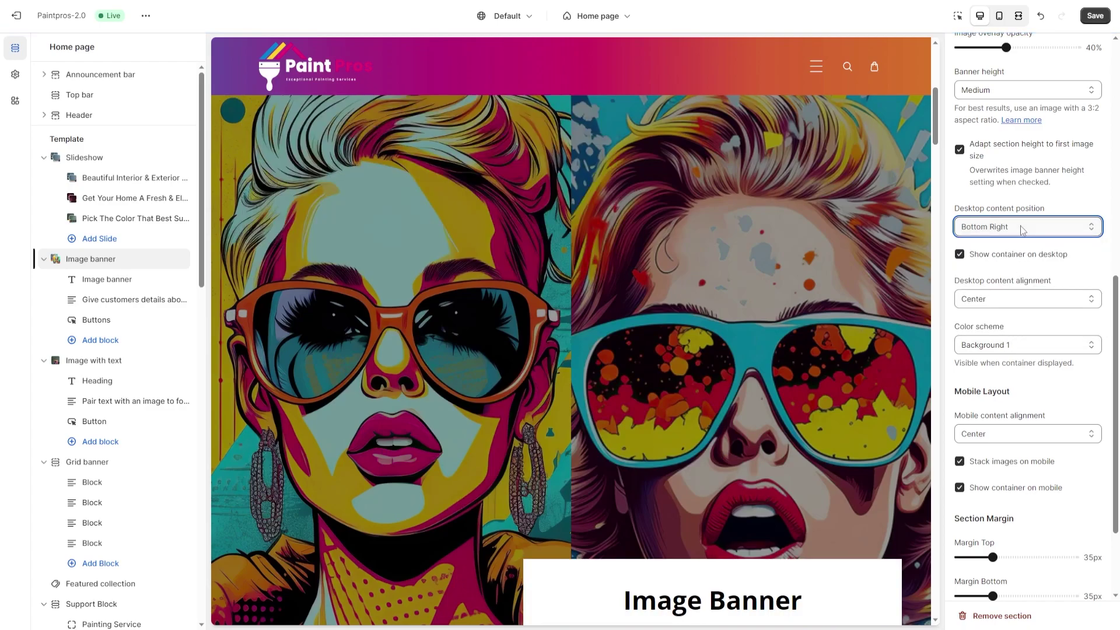
{"action": "left_click", "coordinate": [1019, 228]}
{"action": "left_click", "coordinate": [1009, 318]}
{"action": "left_click", "coordinate": [1022, 227]}
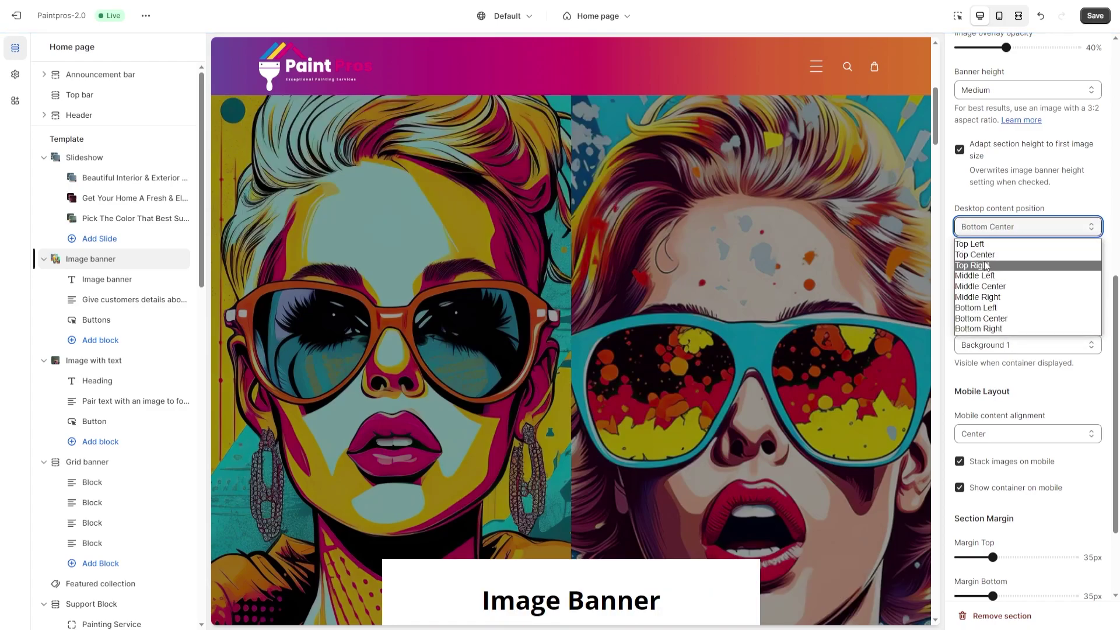
{"action": "left_click", "coordinate": [986, 256]}
{"action": "left_click", "coordinate": [1020, 227]}
{"action": "left_click", "coordinate": [1041, 286]}
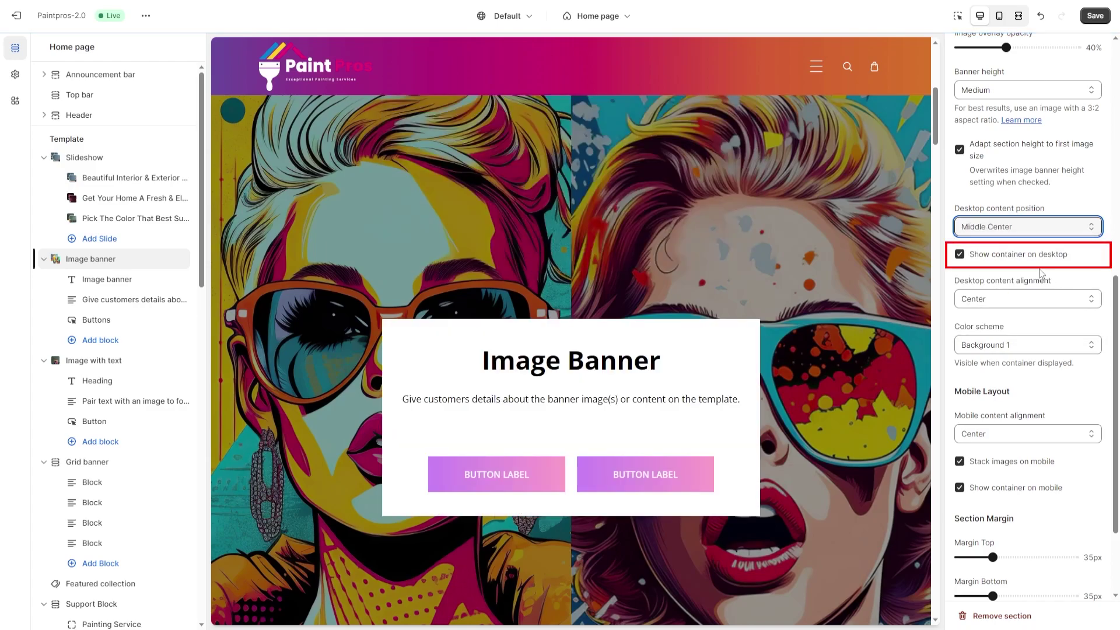
{"action": "left_click", "coordinate": [960, 255]}
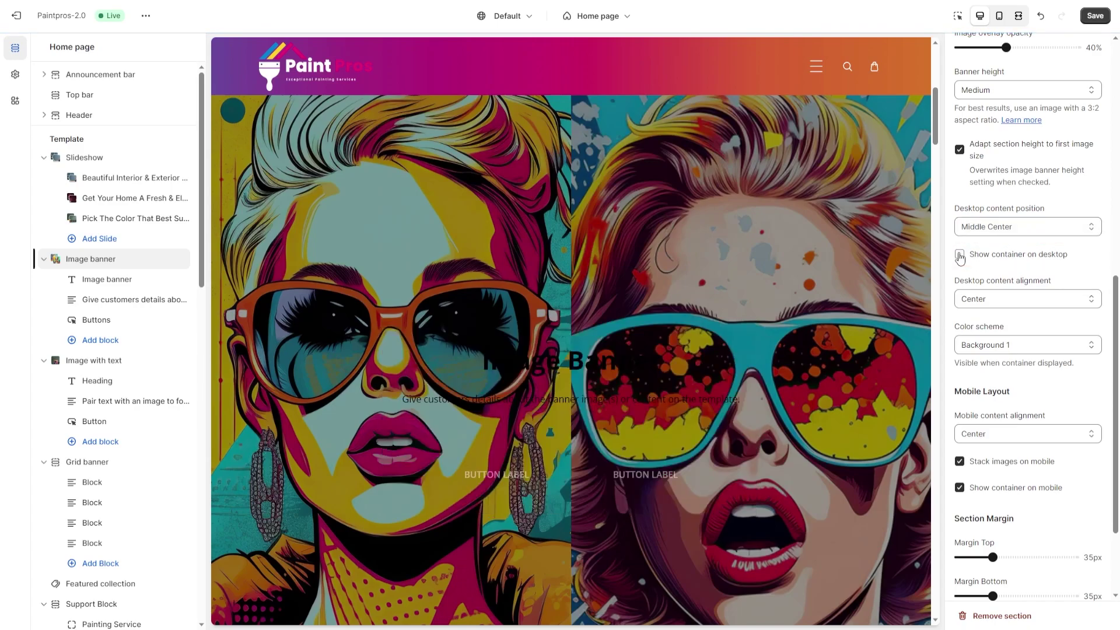
{"action": "left_click", "coordinate": [960, 255]}
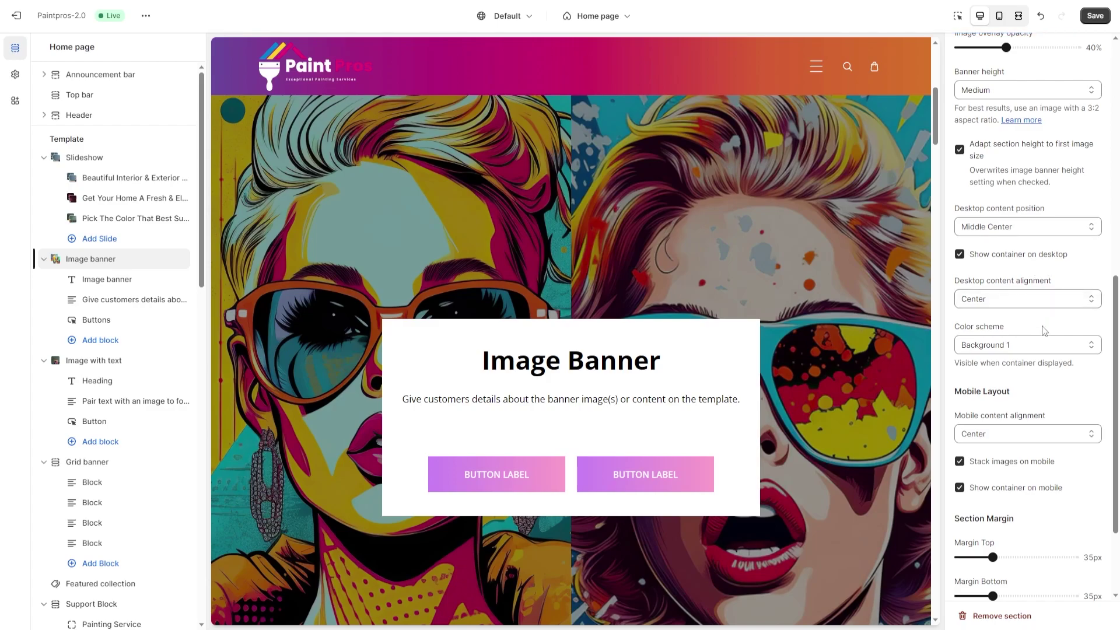
{"action": "scroll", "coordinate": [1042, 326], "scroll_direction": "down", "scroll_amount": 2}
{"action": "left_click", "coordinate": [1019, 214]}
{"action": "key", "text": "Up"}
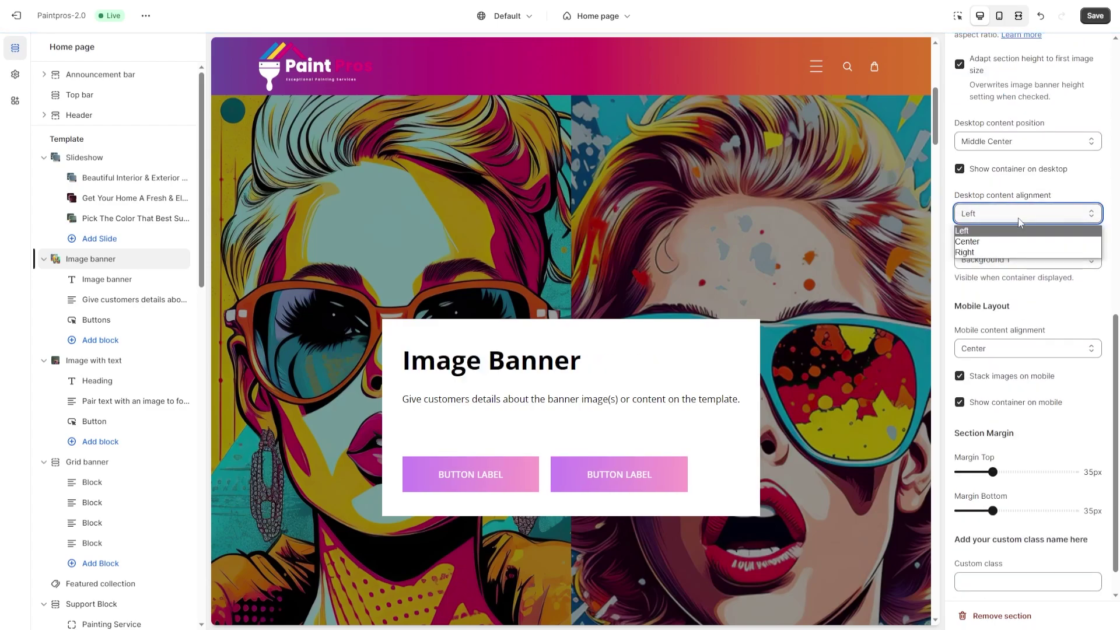
{"action": "left_click", "coordinate": [1018, 252]}
{"action": "left_click", "coordinate": [1020, 213]}
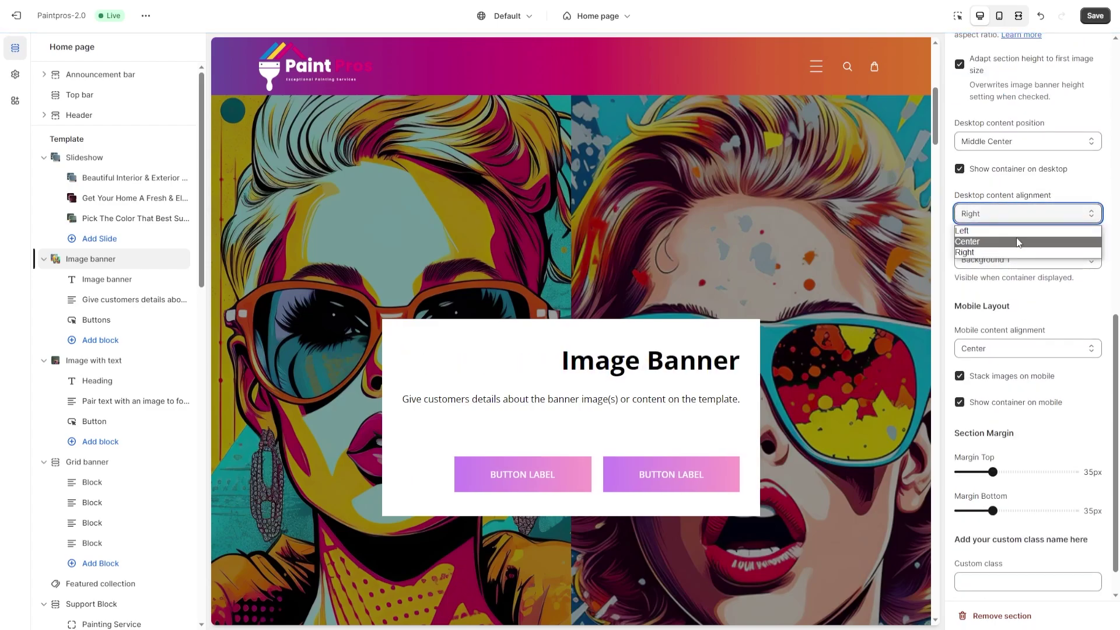
{"action": "left_click", "coordinate": [1018, 242]}
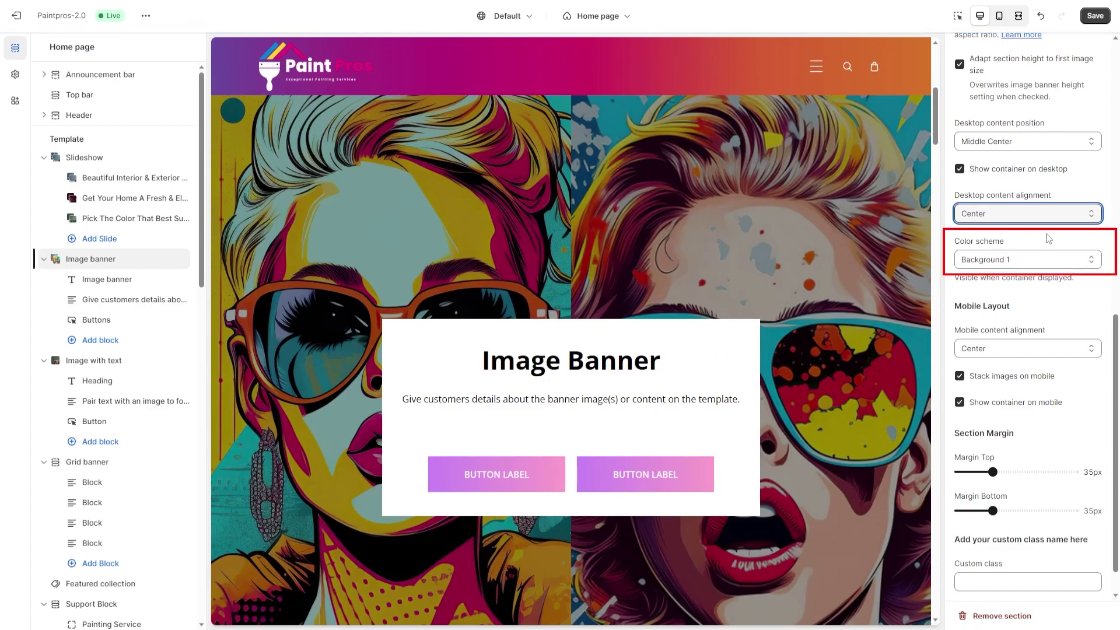
{"action": "left_click", "coordinate": [1042, 259]}
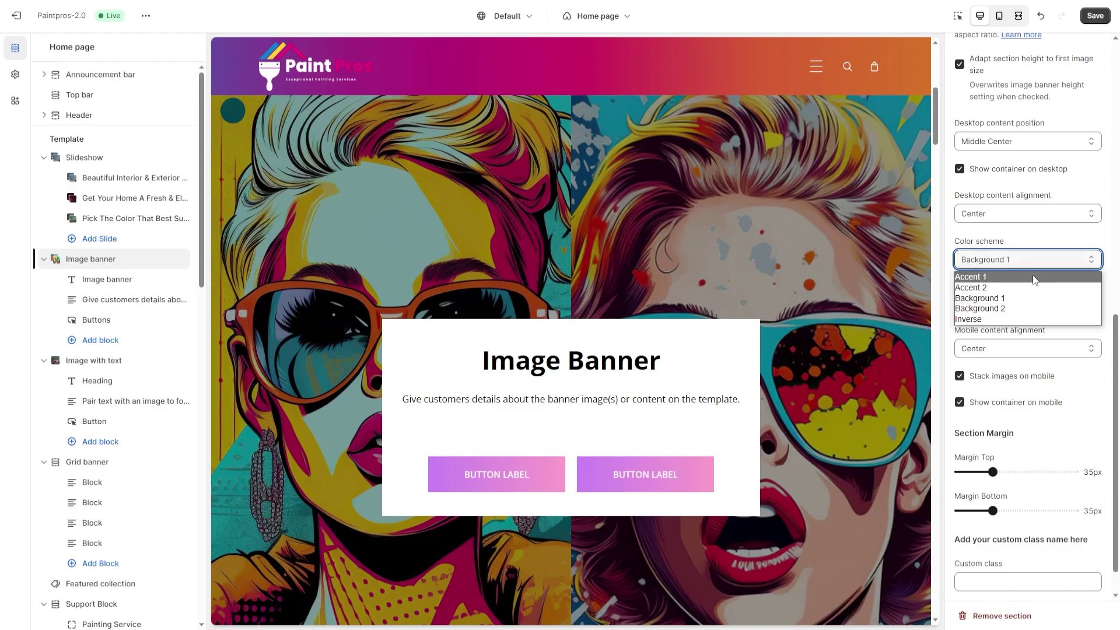
{"action": "left_click", "coordinate": [1032, 276]}
{"action": "left_click", "coordinate": [1033, 287]}
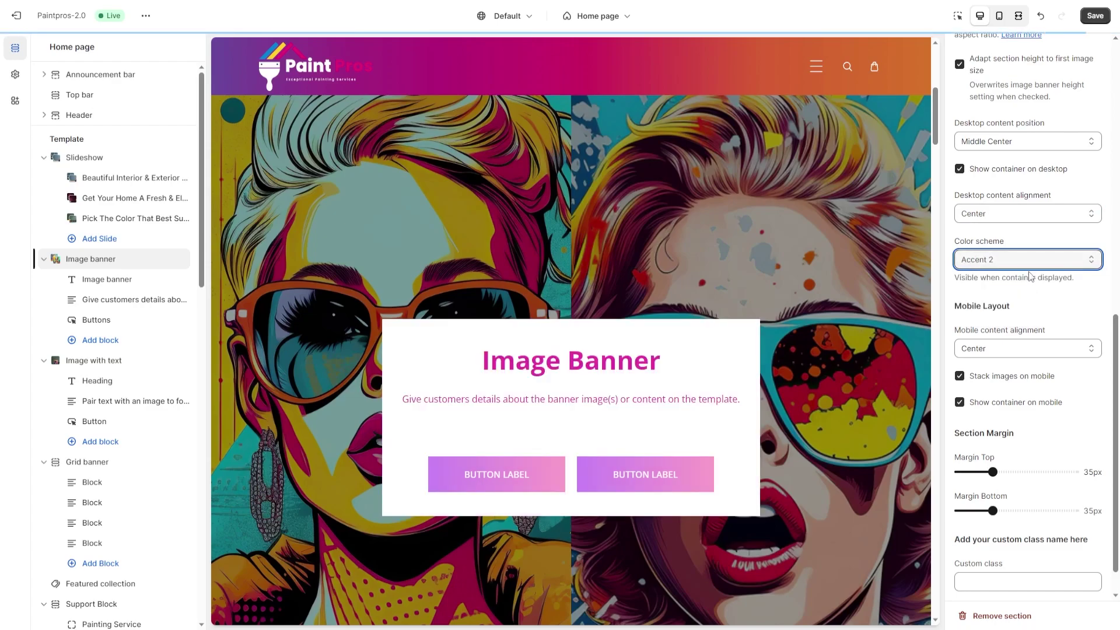
{"action": "left_click", "coordinate": [1034, 259]}
{"action": "left_click", "coordinate": [1021, 298]}
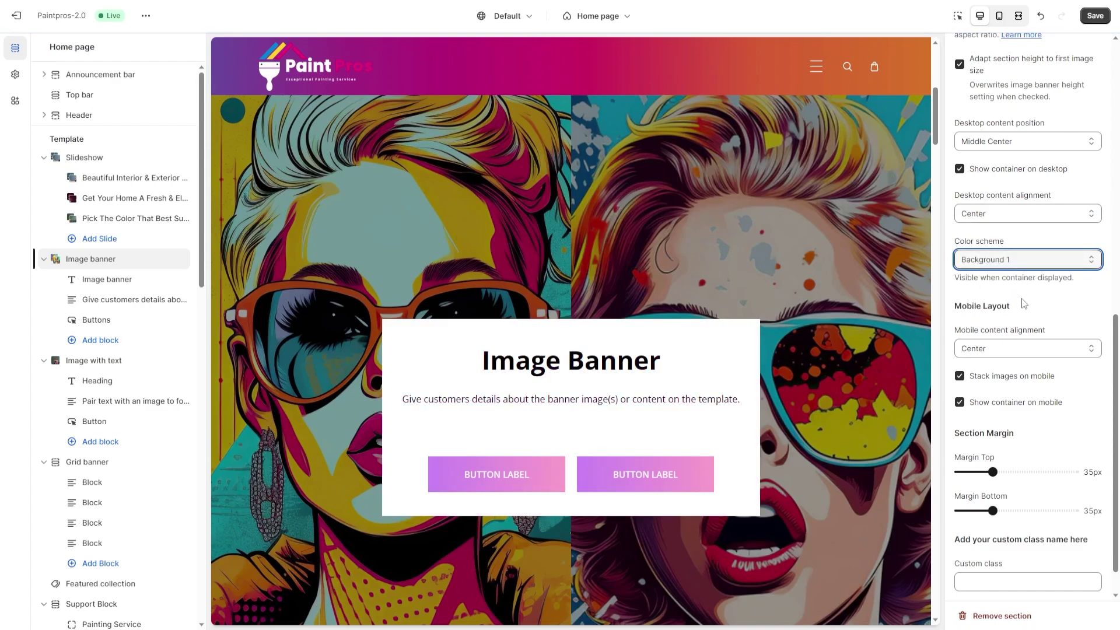
{"action": "scroll", "coordinate": [1092, 308], "scroll_direction": "down", "scroll_amount": 1}
{"action": "left_click", "coordinate": [1093, 367]}
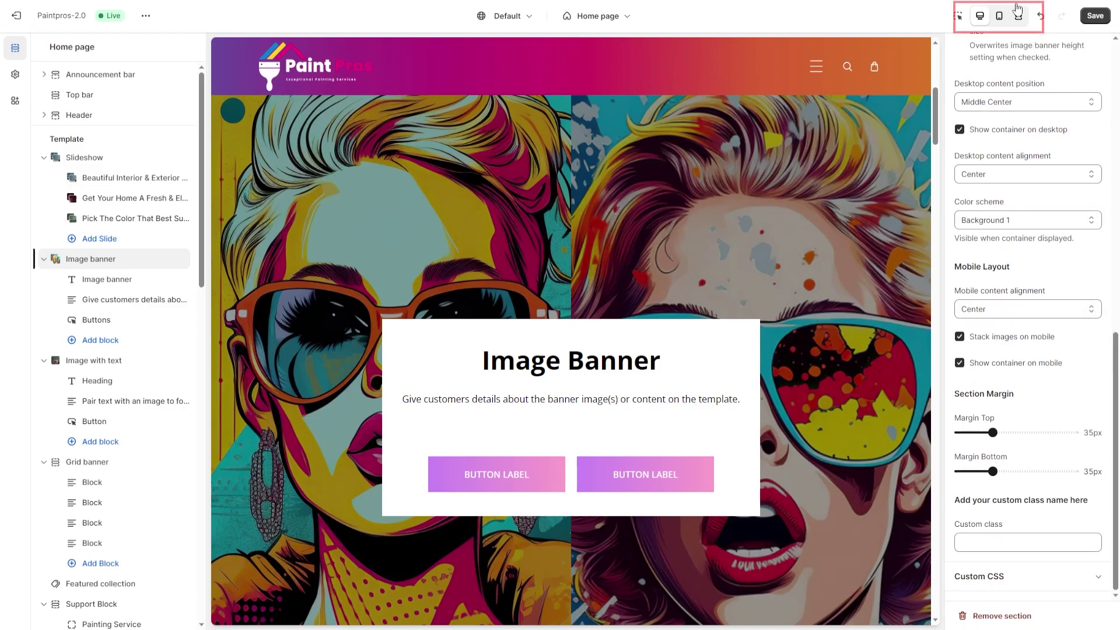
Switch to the mobile preview and keep Mobile content alignment at Center after trying Left.
{"action": "left_click", "coordinate": [1002, 20]}
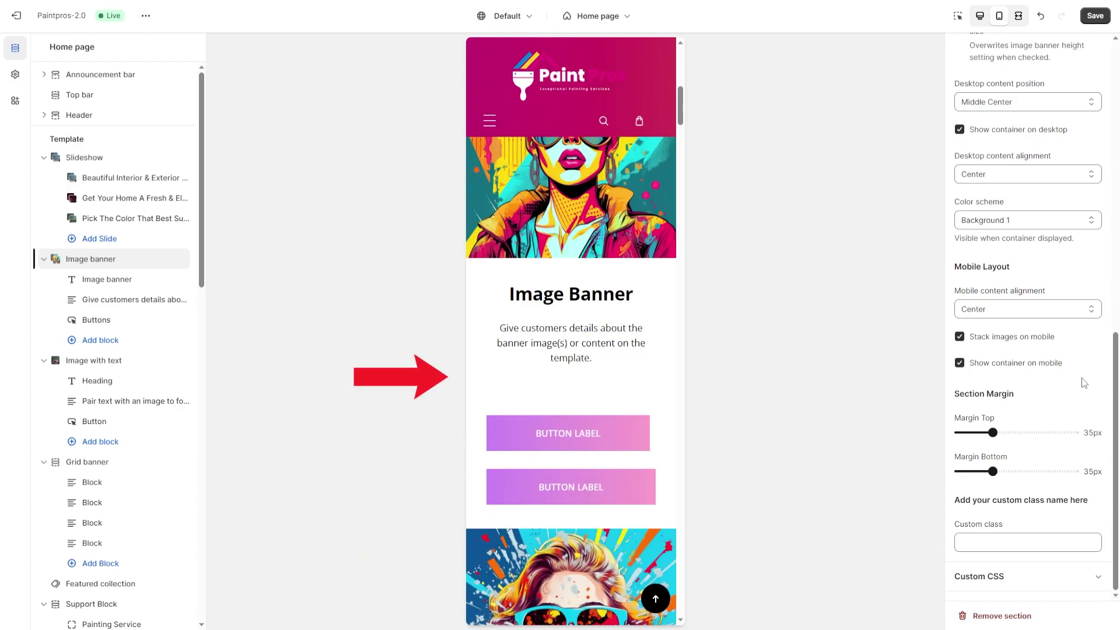
{"action": "left_click", "coordinate": [1024, 309]}
{"action": "left_click", "coordinate": [1020, 320]}
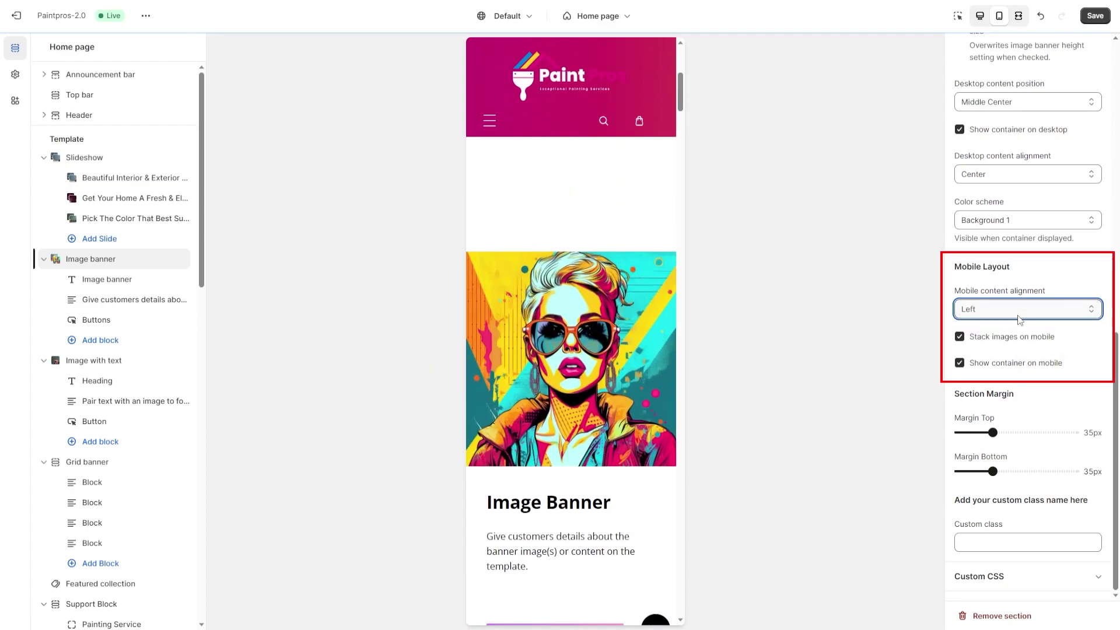
{"action": "left_click", "coordinate": [1020, 311]}
{"action": "left_click", "coordinate": [1019, 337]}
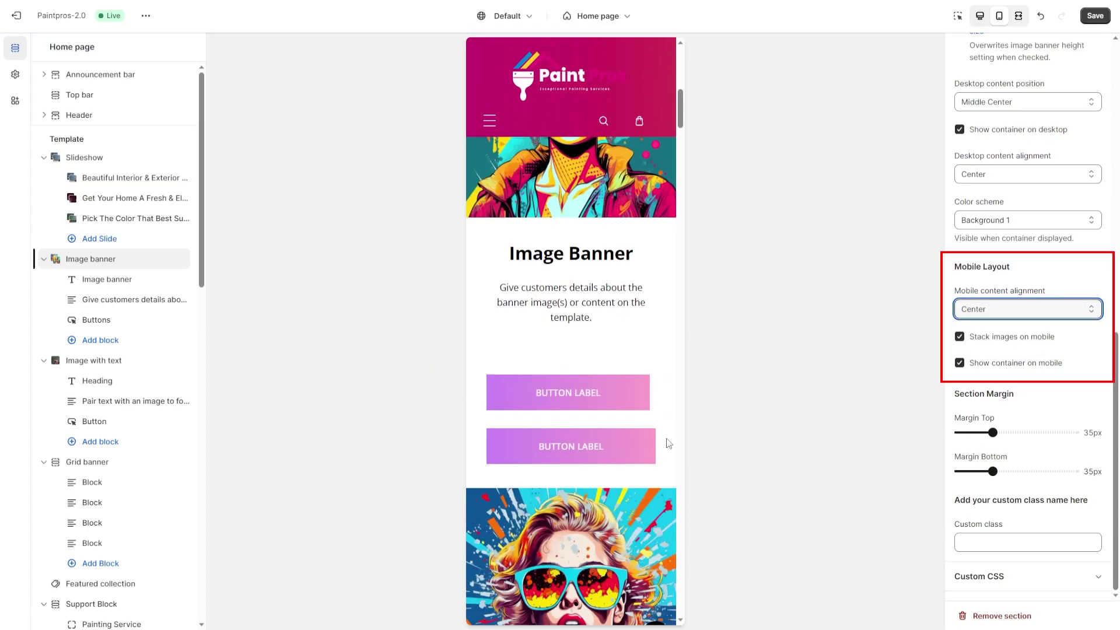
{"action": "left_click", "coordinate": [1024, 309]}
{"action": "left_click", "coordinate": [985, 348]}
{"action": "left_click", "coordinate": [1024, 309]}
{"action": "left_click", "coordinate": [1007, 334]}
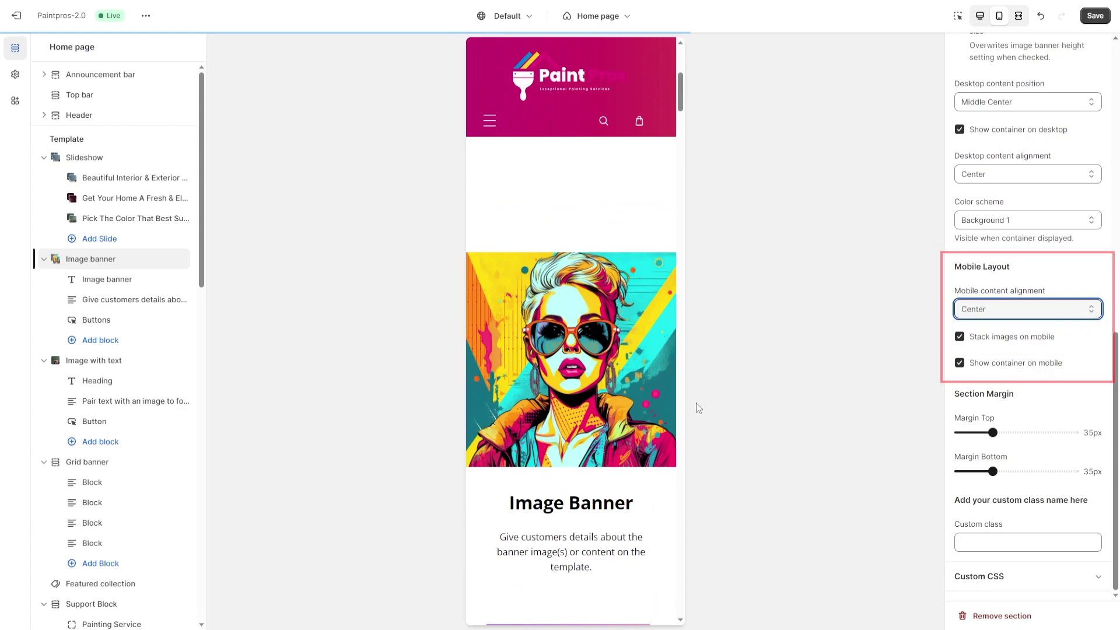
{"action": "scroll", "coordinate": [624, 421], "scroll_direction": "down", "scroll_amount": 3}
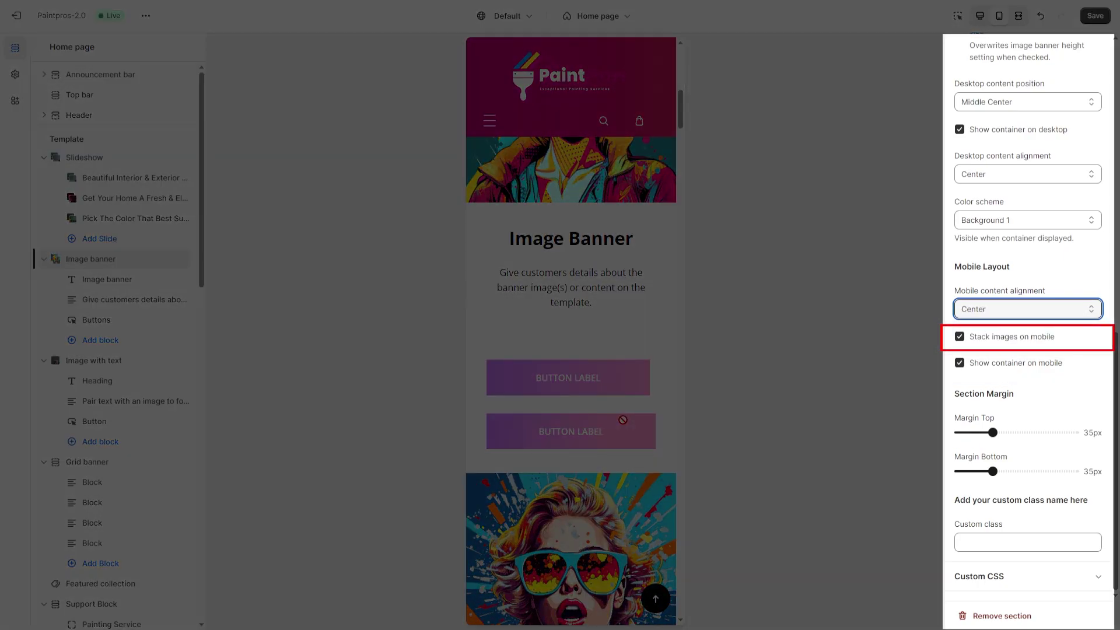
{"action": "scroll", "coordinate": [623, 420], "scroll_direction": "up", "scroll_amount": 1}
{"action": "scroll", "coordinate": [1095, 357], "scroll_direction": "up", "scroll_amount": 5}
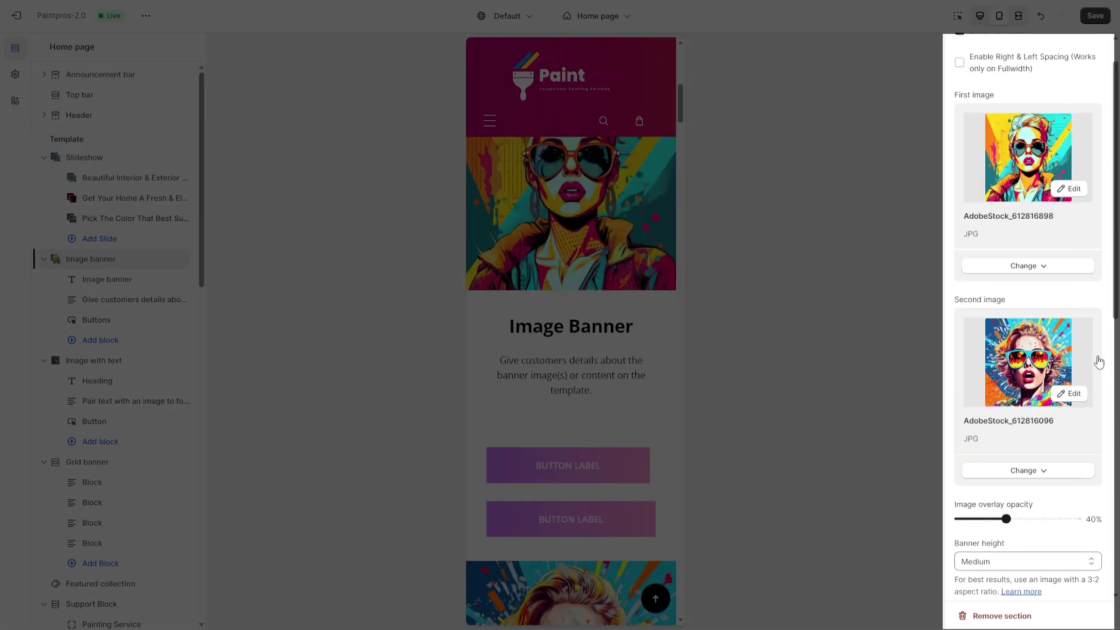
{"action": "scroll", "coordinate": [1038, 367], "scroll_direction": "down", "scroll_amount": 5}
{"action": "scroll", "coordinate": [1039, 367], "scroll_direction": "down", "scroll_amount": 1}
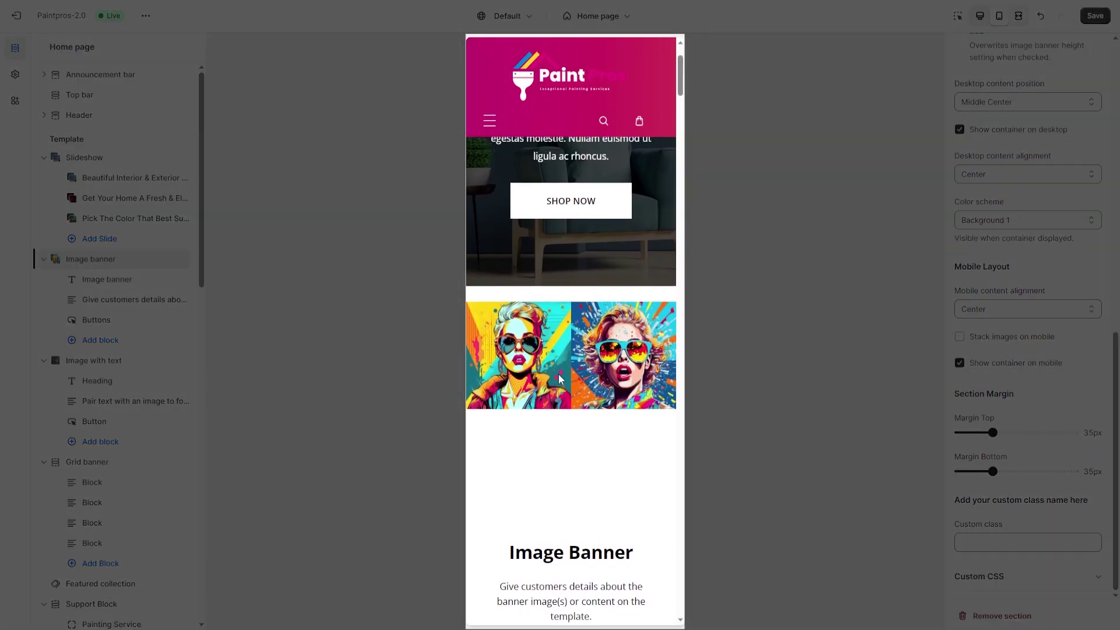
{"action": "scroll", "coordinate": [560, 378], "scroll_direction": "down", "scroll_amount": 2}
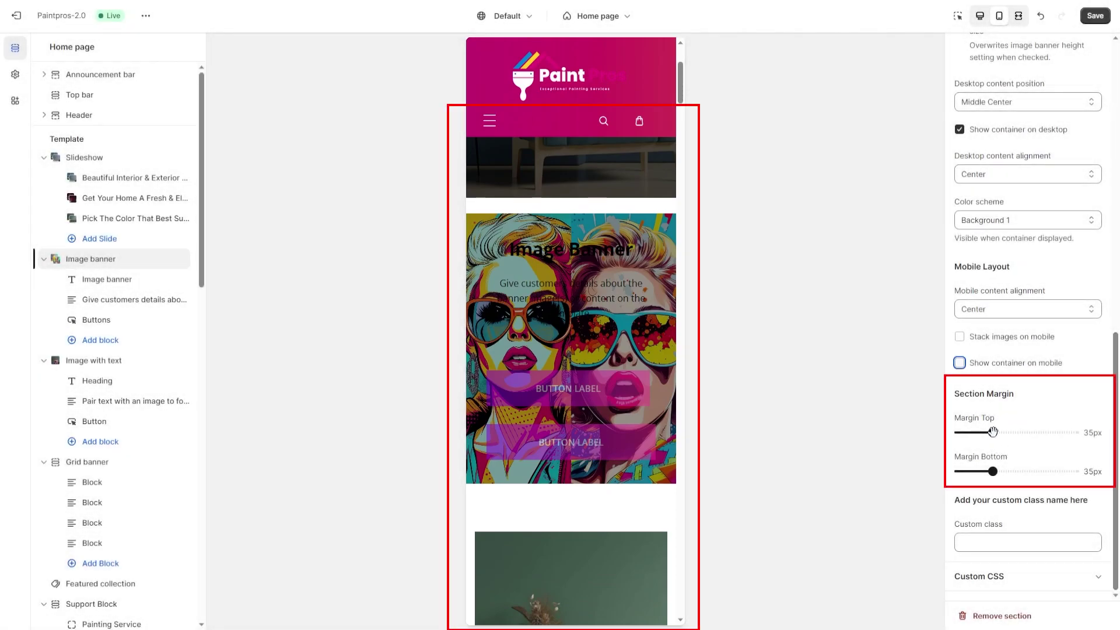
Set the section's Margin Top to 80px and Margin Bottom to 70px.
{"action": "left_click_drag", "start_coordinate": [994, 433], "coordinate": [1037, 433]}
{"action": "left_click_drag", "start_coordinate": [993, 471], "coordinate": [1026, 471]}
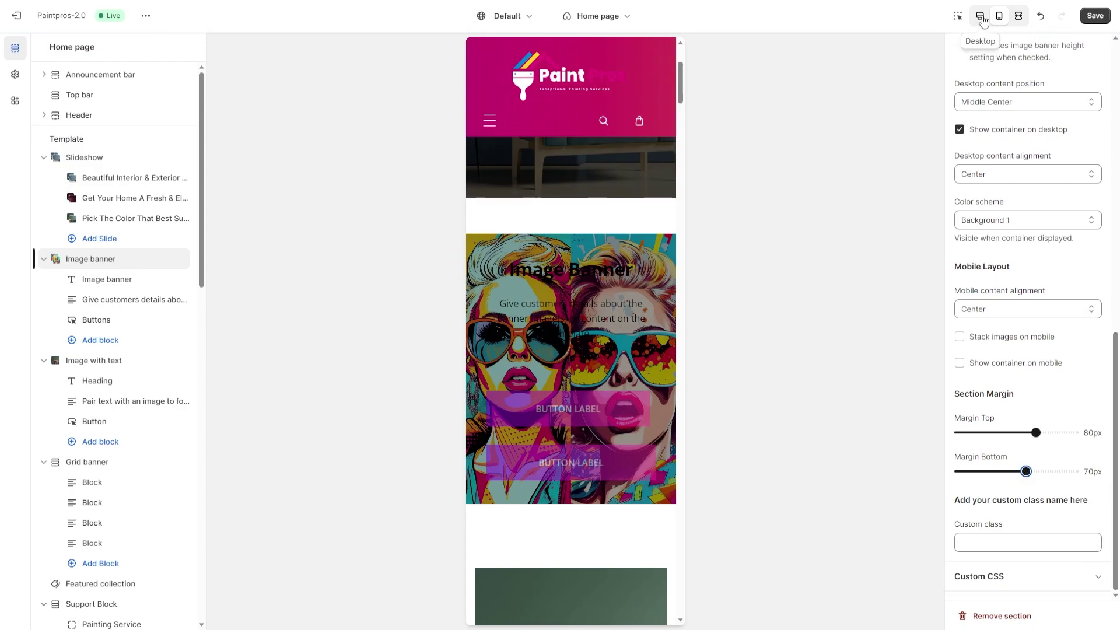
Return to the desktop preview and turn off Adapt section height to first image size.
{"action": "left_click", "coordinate": [980, 17]}
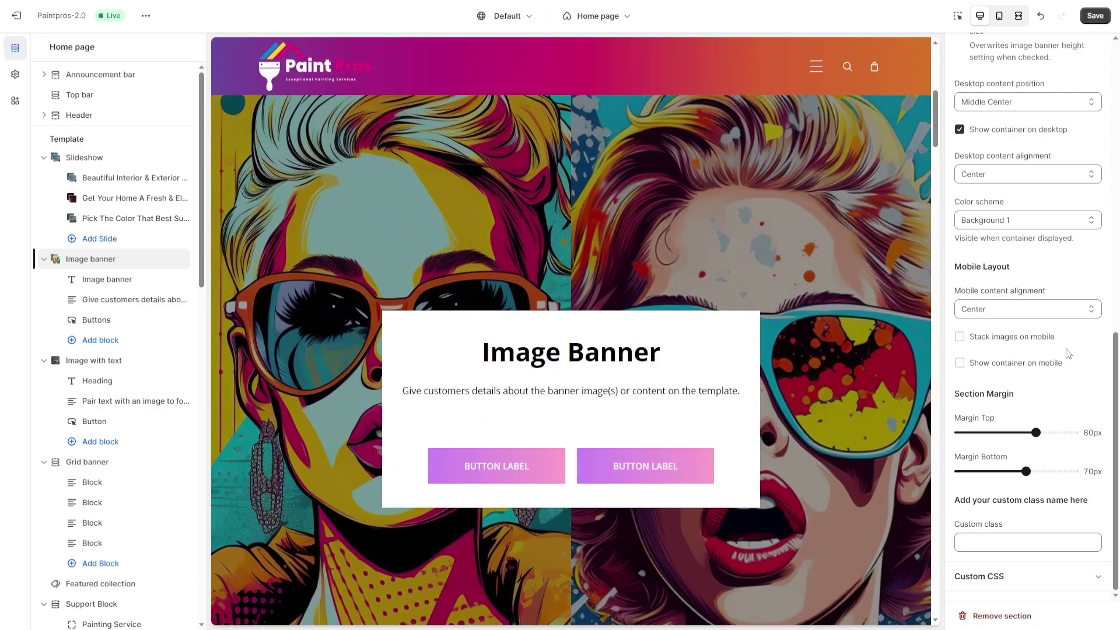
{"action": "scroll", "coordinate": [1067, 353], "scroll_direction": "up", "scroll_amount": 6}
{"action": "scroll", "coordinate": [1062, 490], "scroll_direction": "down", "scroll_amount": 4}
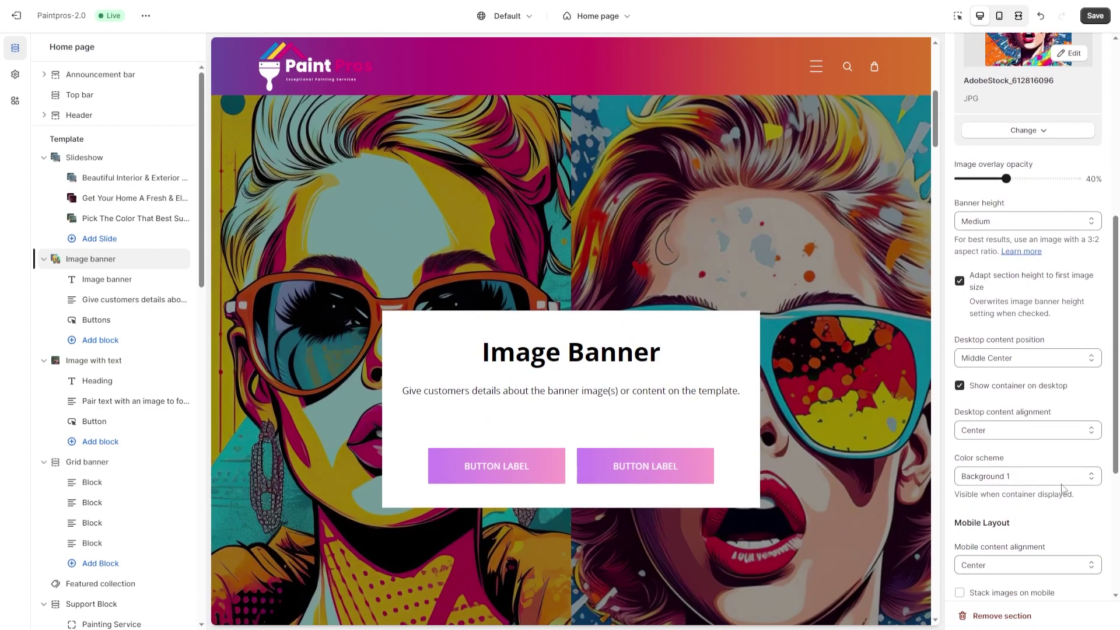
{"action": "left_click", "coordinate": [960, 281]}
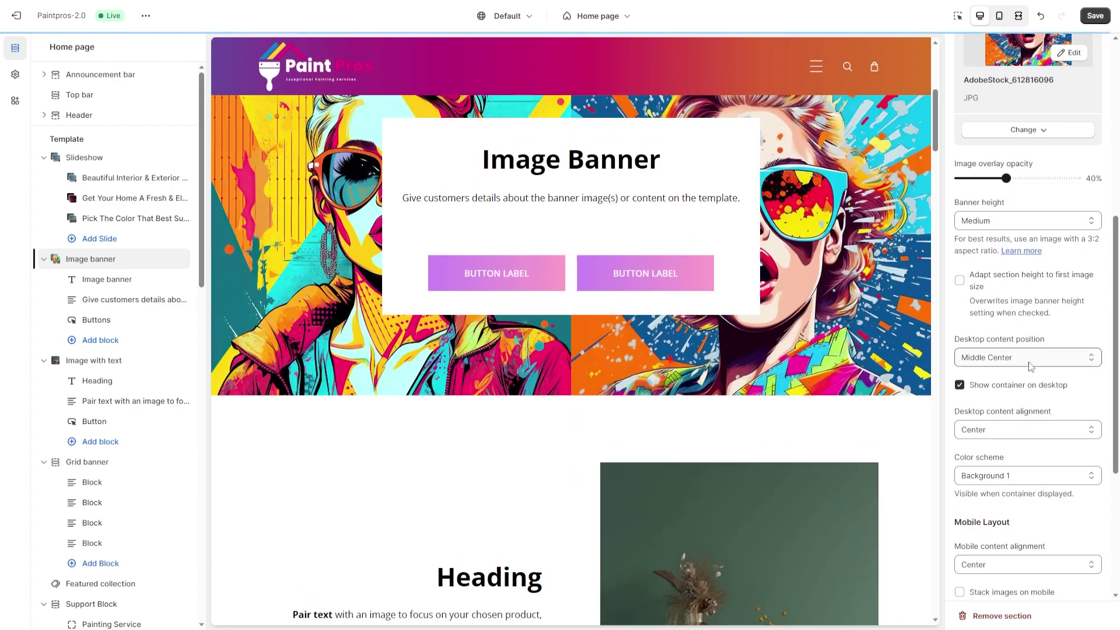